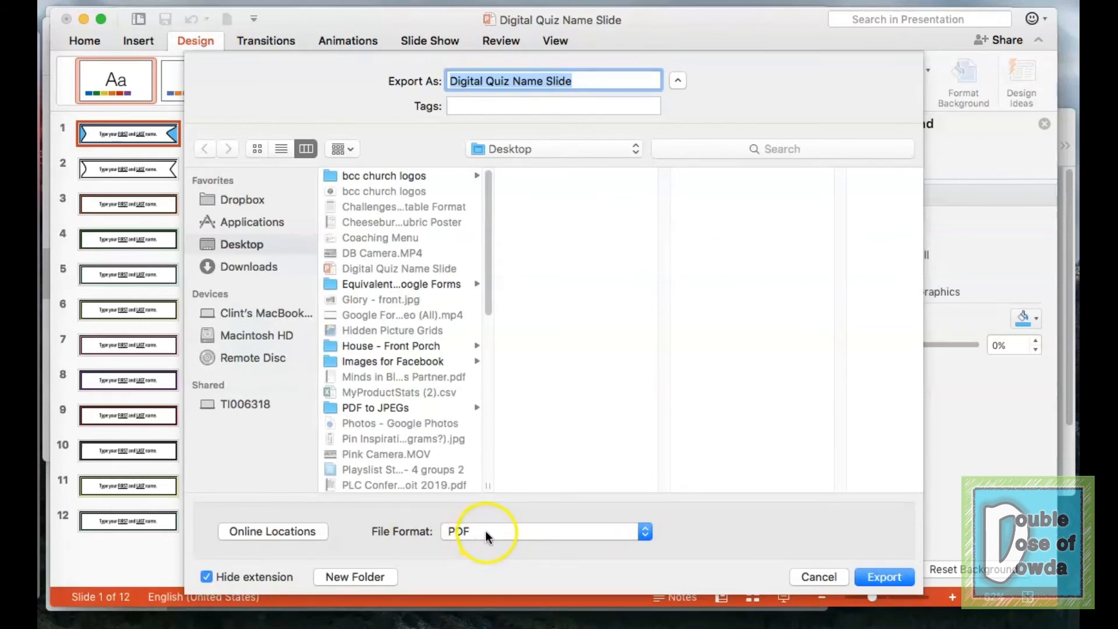
pyautogui.click(645, 531)
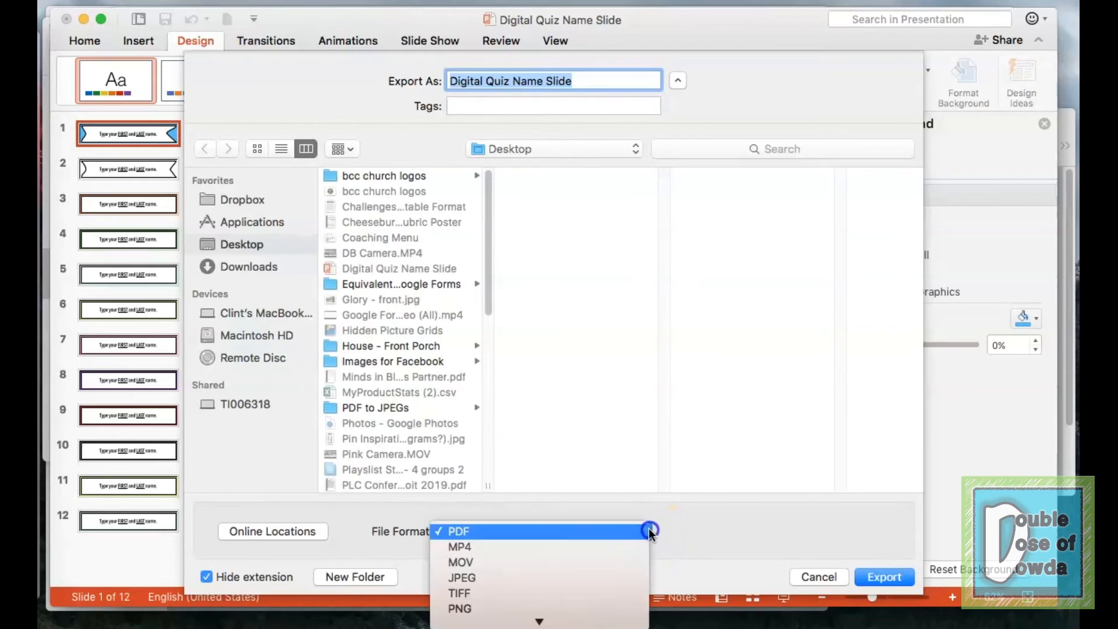
pyautogui.scroll(-5, 567, 585)
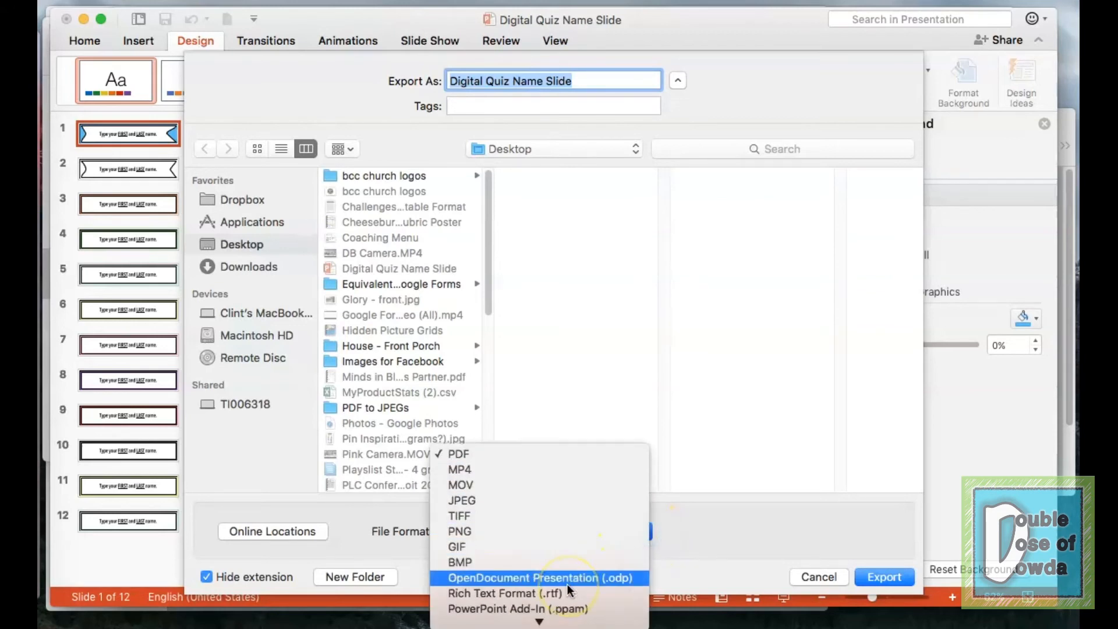
pyautogui.click(500, 530)
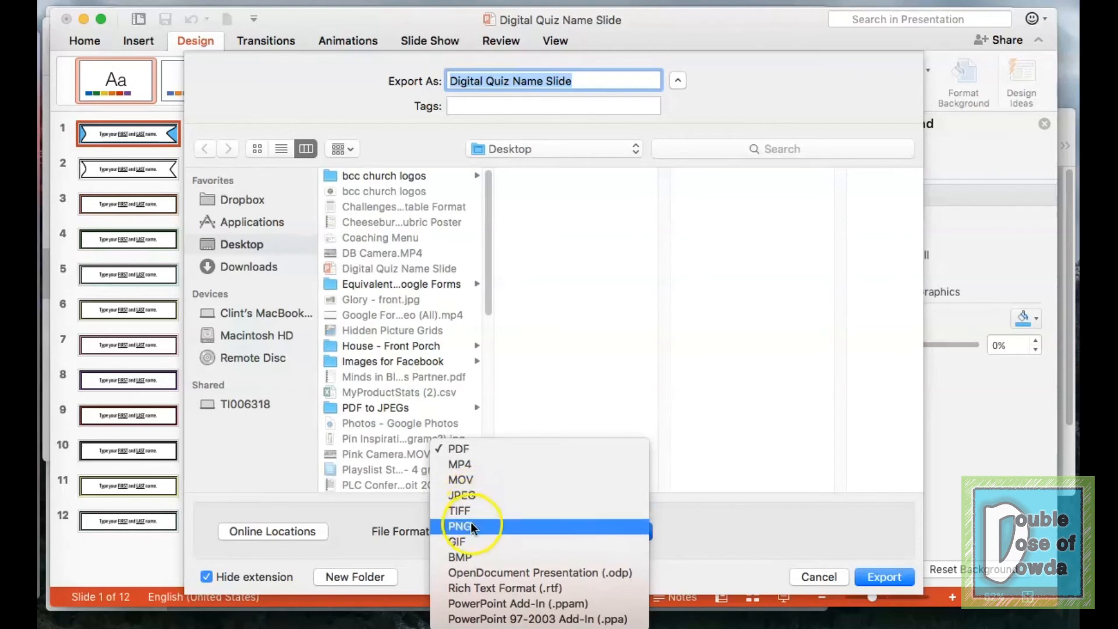
pyautogui.click(472, 495)
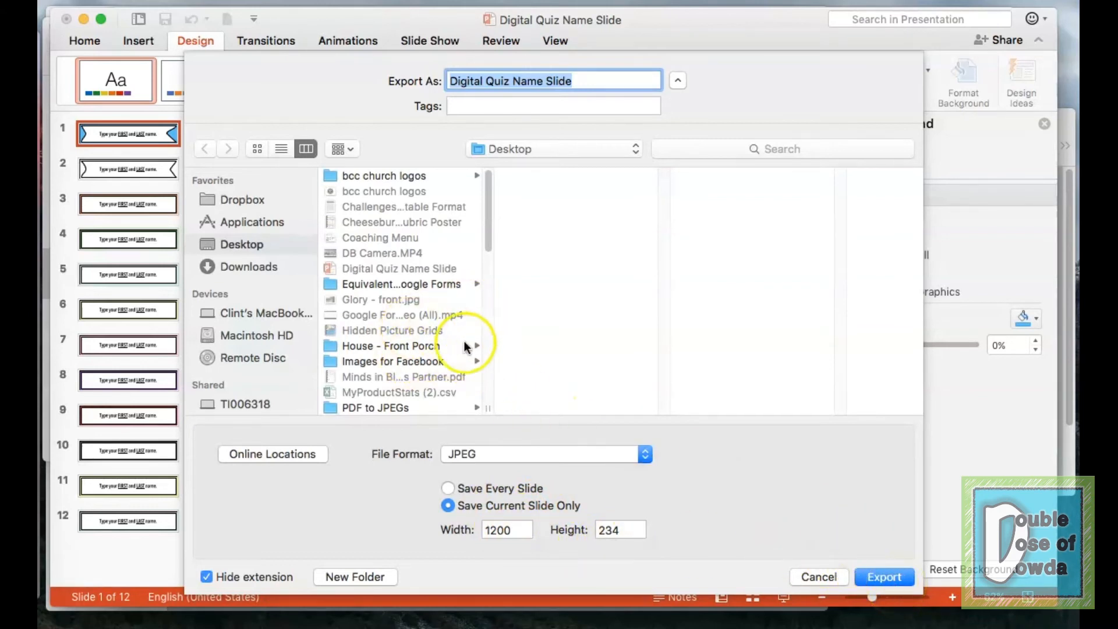
pyautogui.click(819, 577)
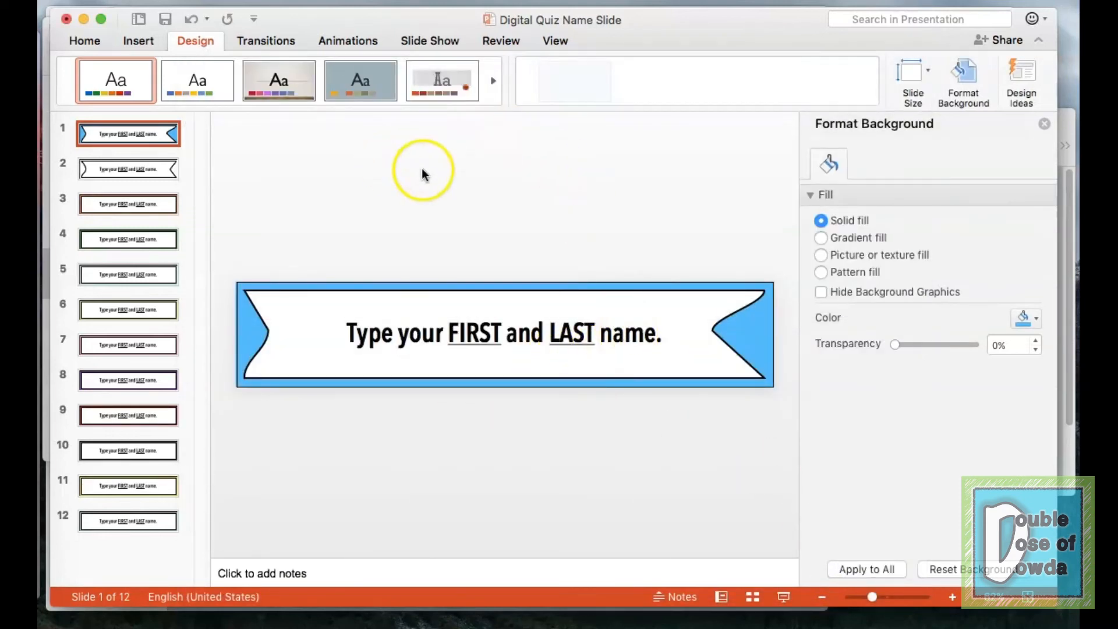
# - Minimize the open PowerPoint and Keynote presentation windows to clear the desktop
pyautogui.click(85, 20)
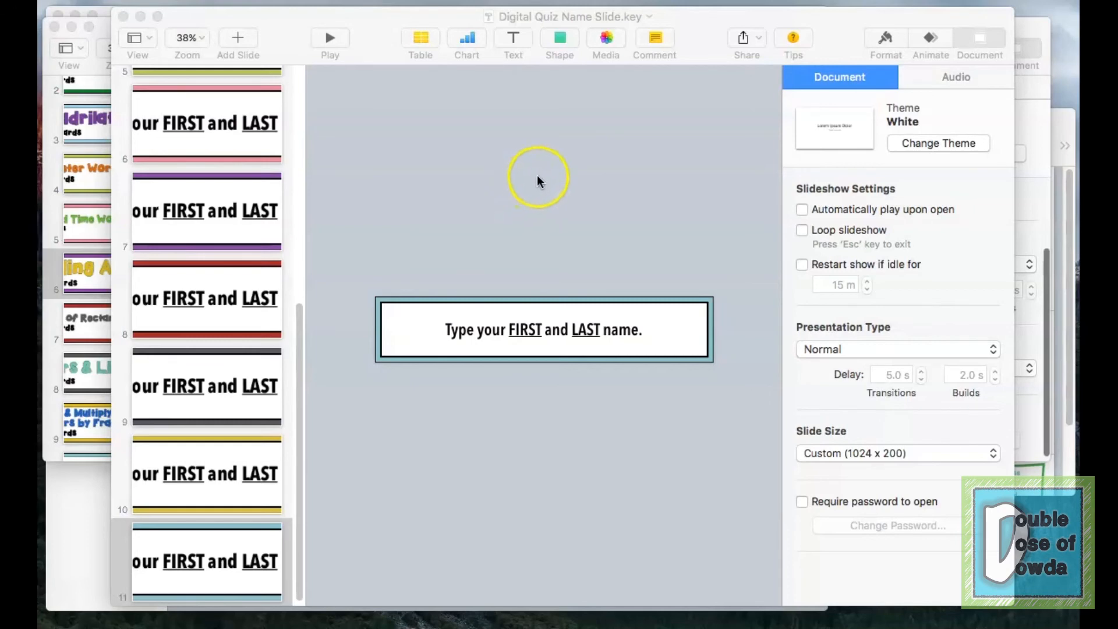
pyautogui.click(142, 18)
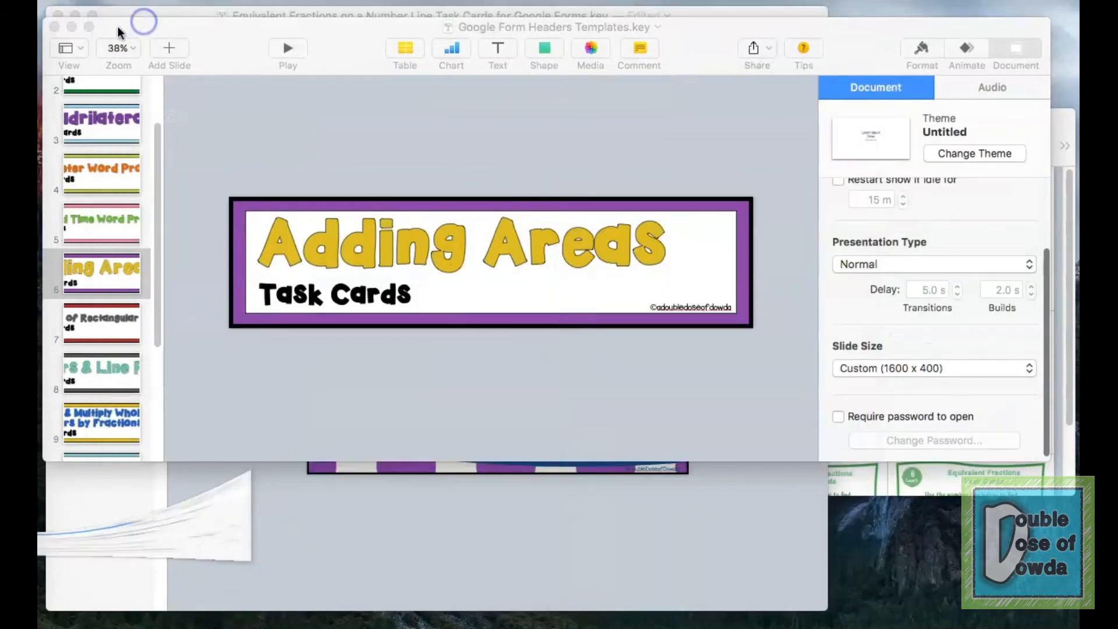
pyautogui.click(71, 27)
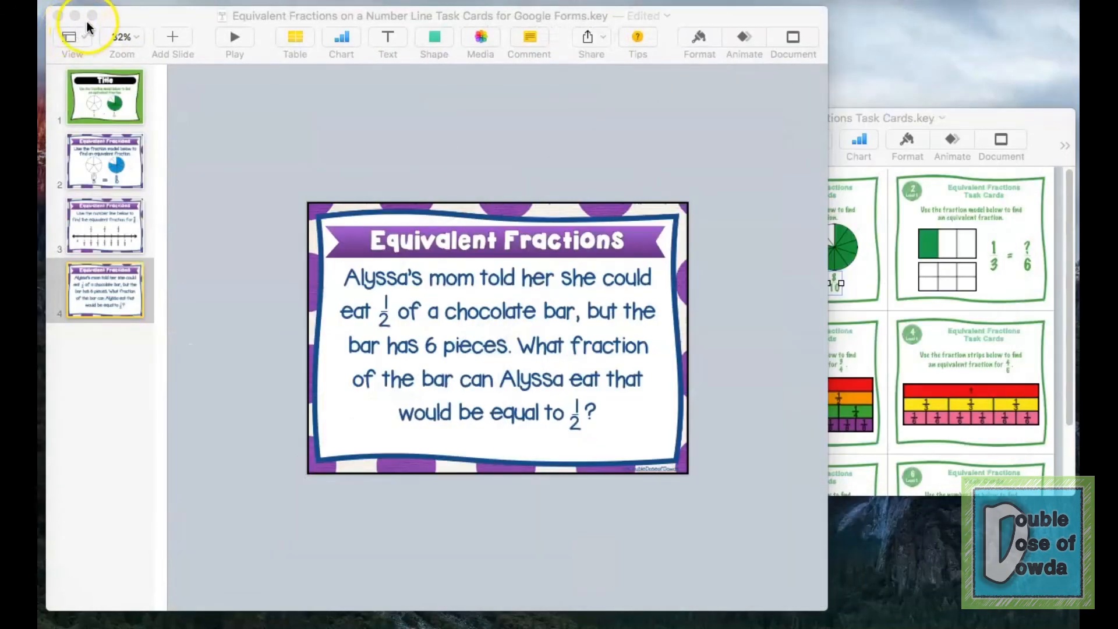
pyautogui.click(76, 18)
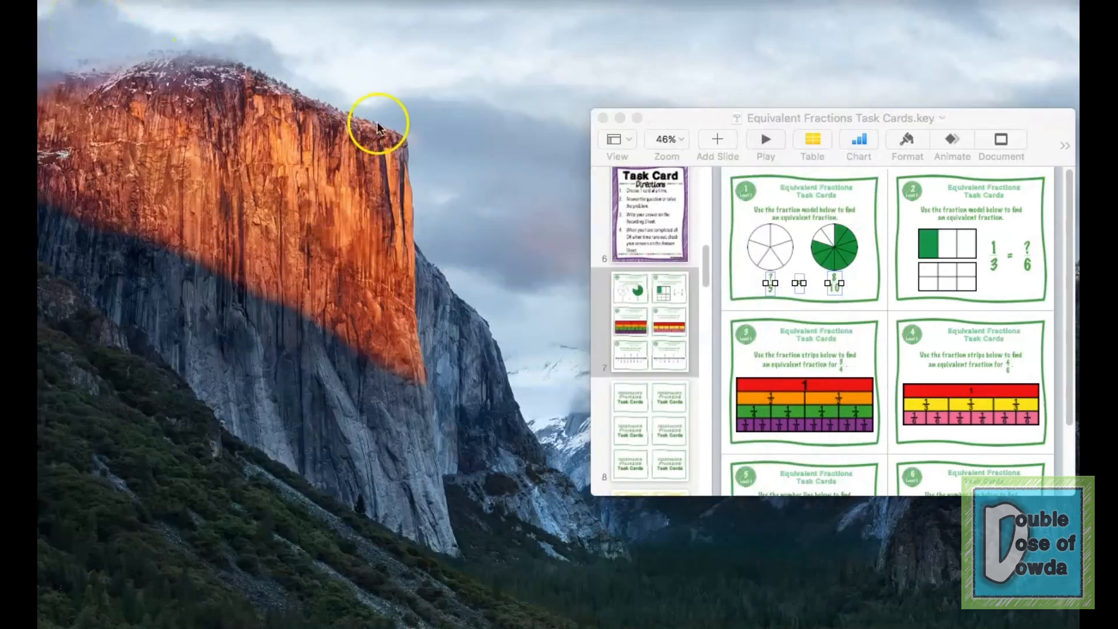
pyautogui.click(619, 119)
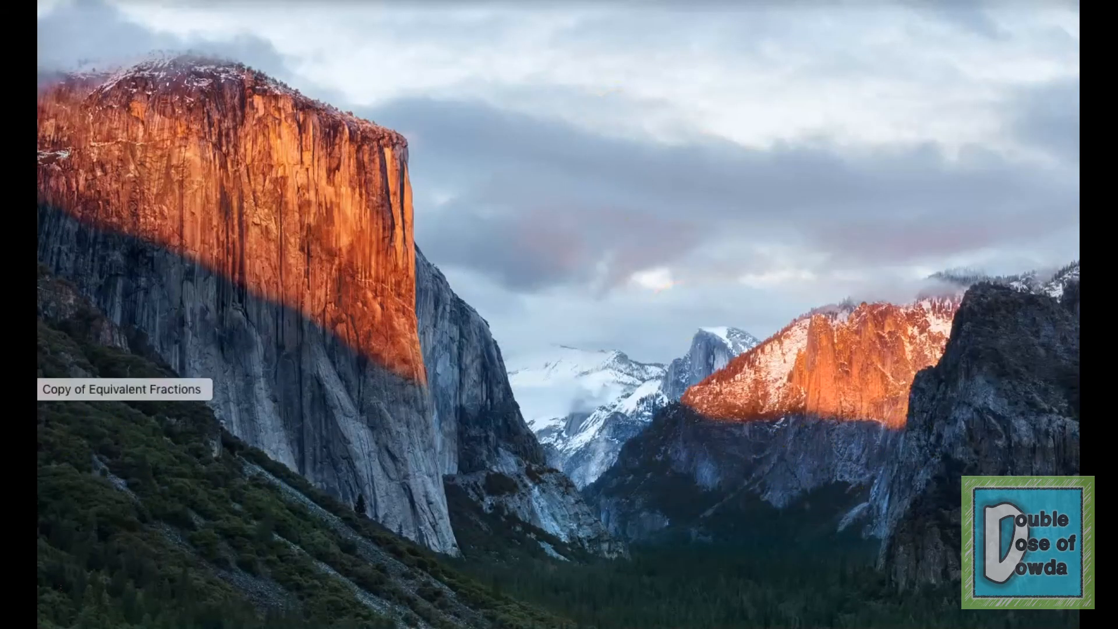
# - Switch to Chrome, bring up the Copy of Equivalent Fractions form editor and remove the form's header image
pyautogui.click(41, 389)
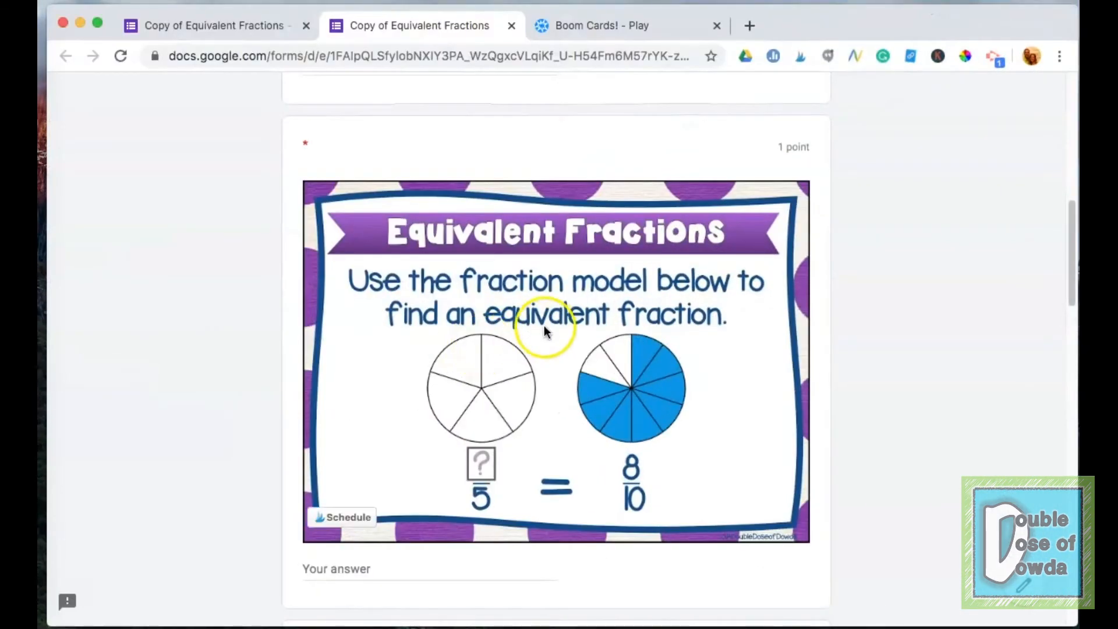
pyautogui.click(201, 25)
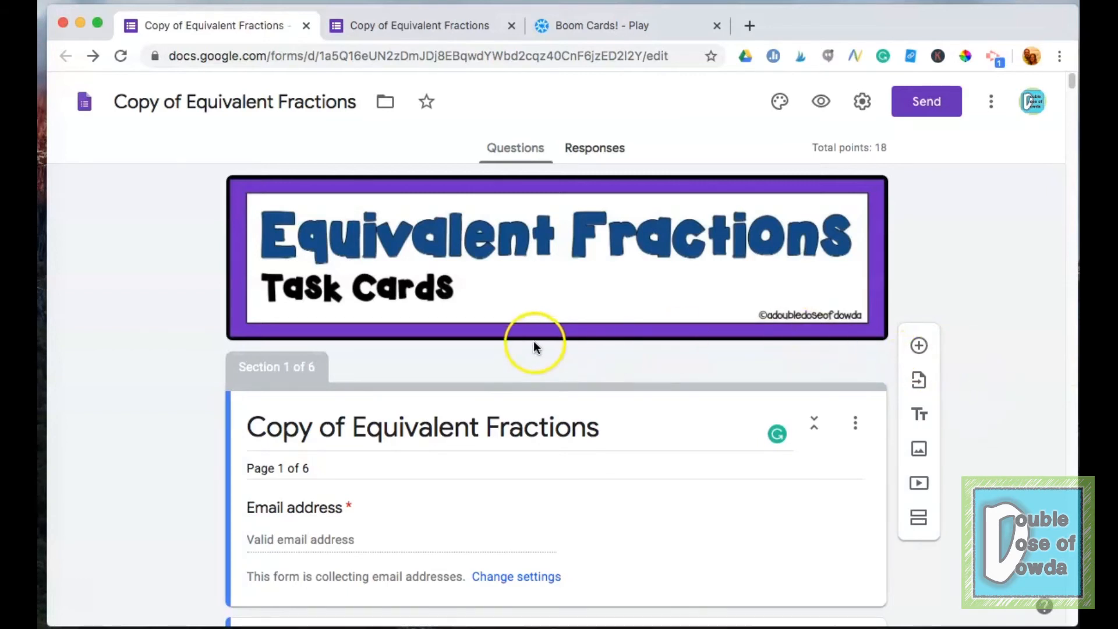
pyautogui.click(783, 103)
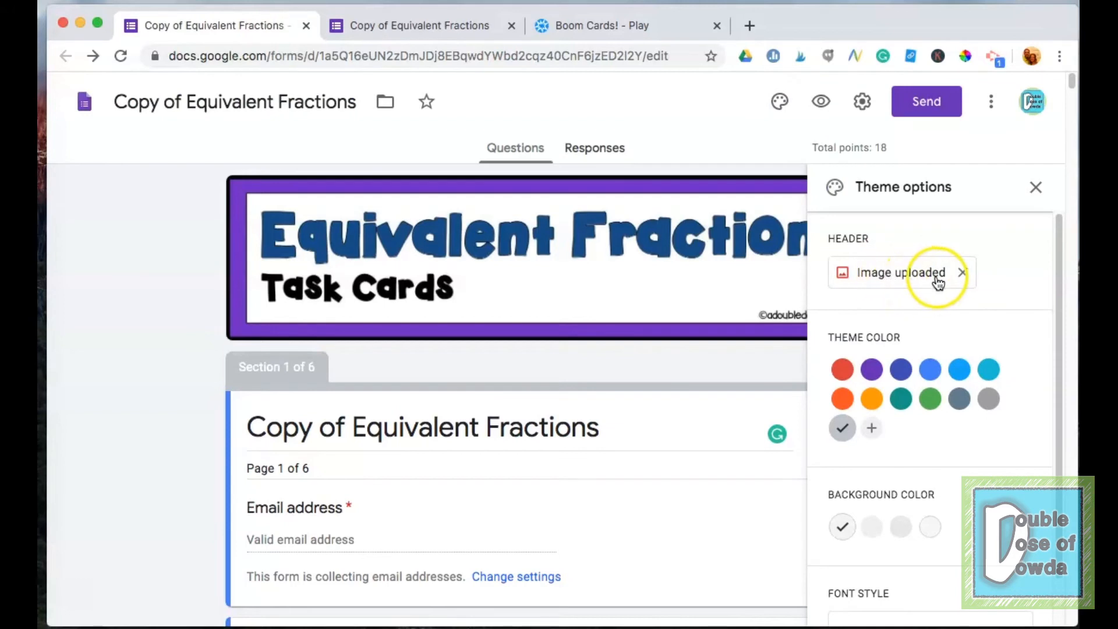
pyautogui.click(961, 273)
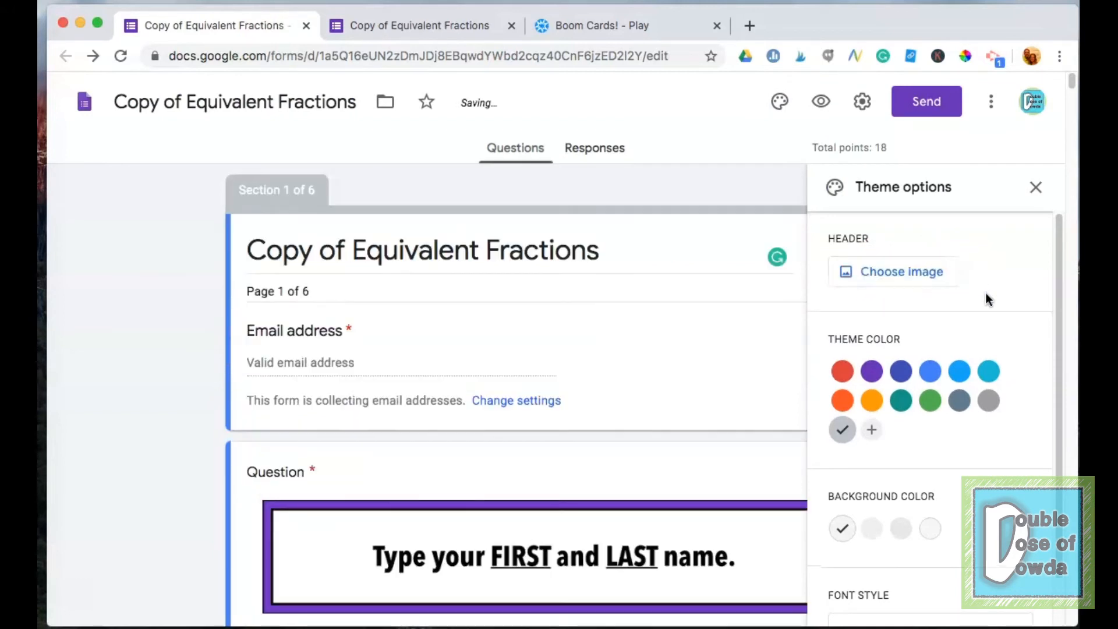
pyautogui.click(905, 280)
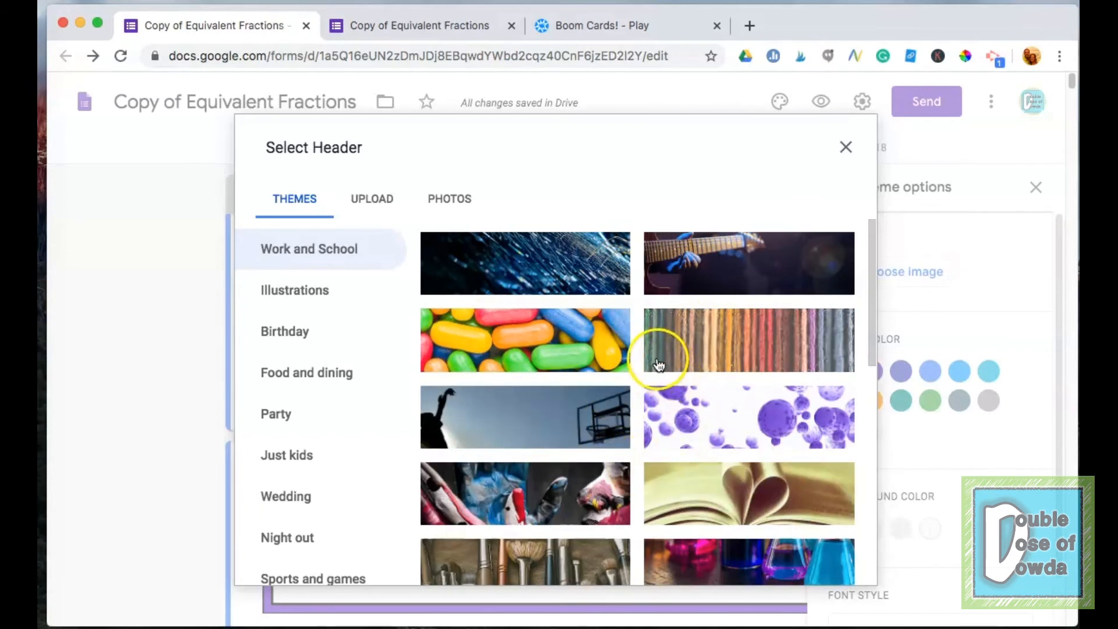
pyautogui.click(367, 200)
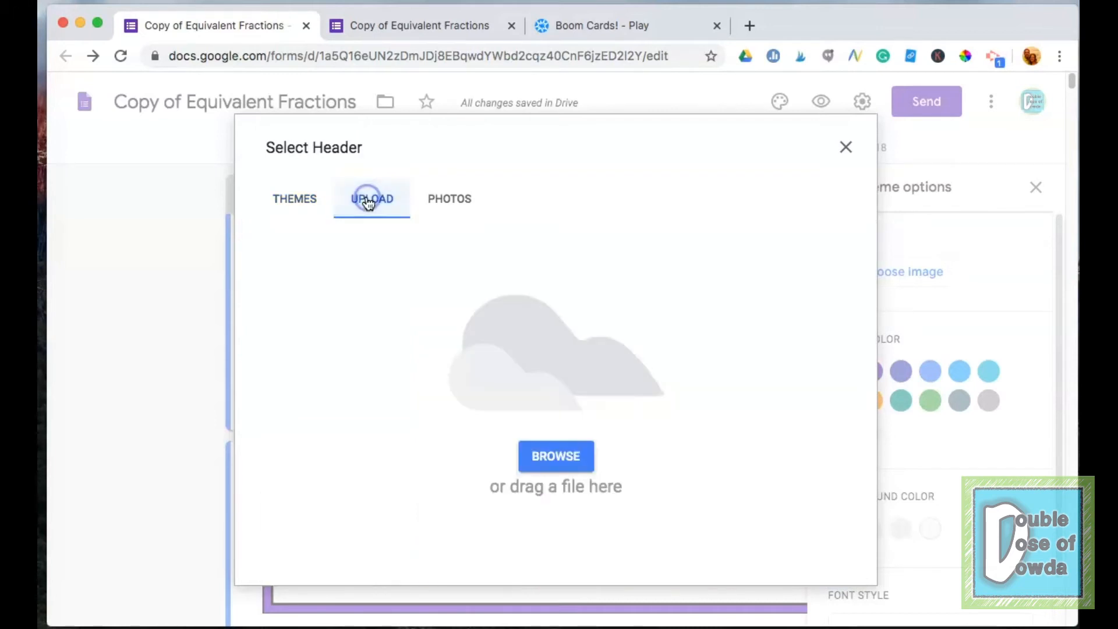
pyautogui.click(568, 465)
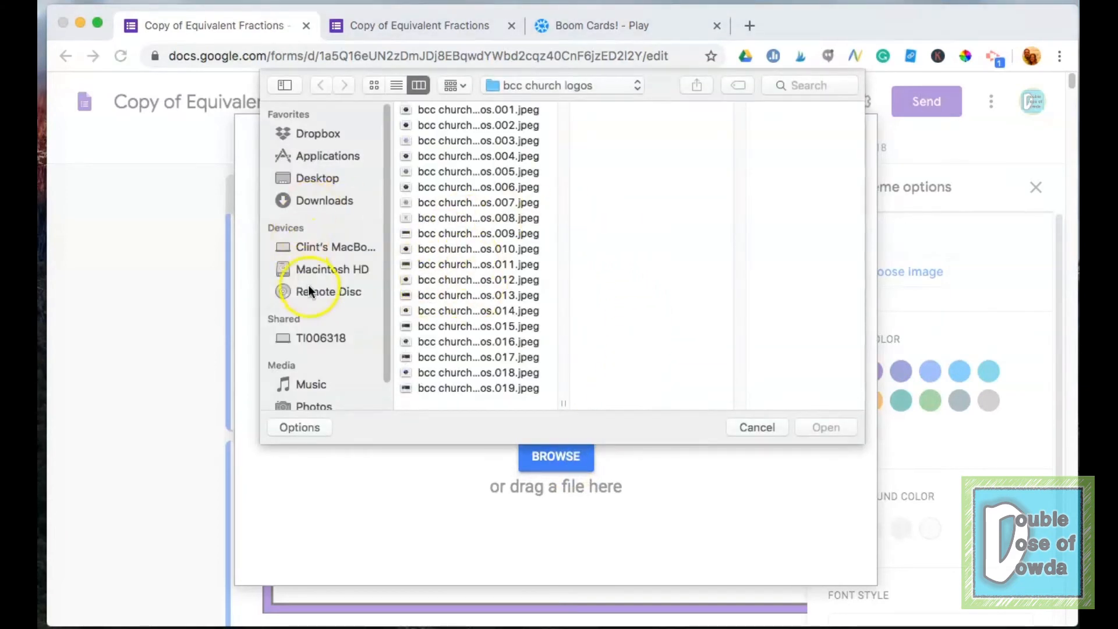
pyautogui.click(309, 134)
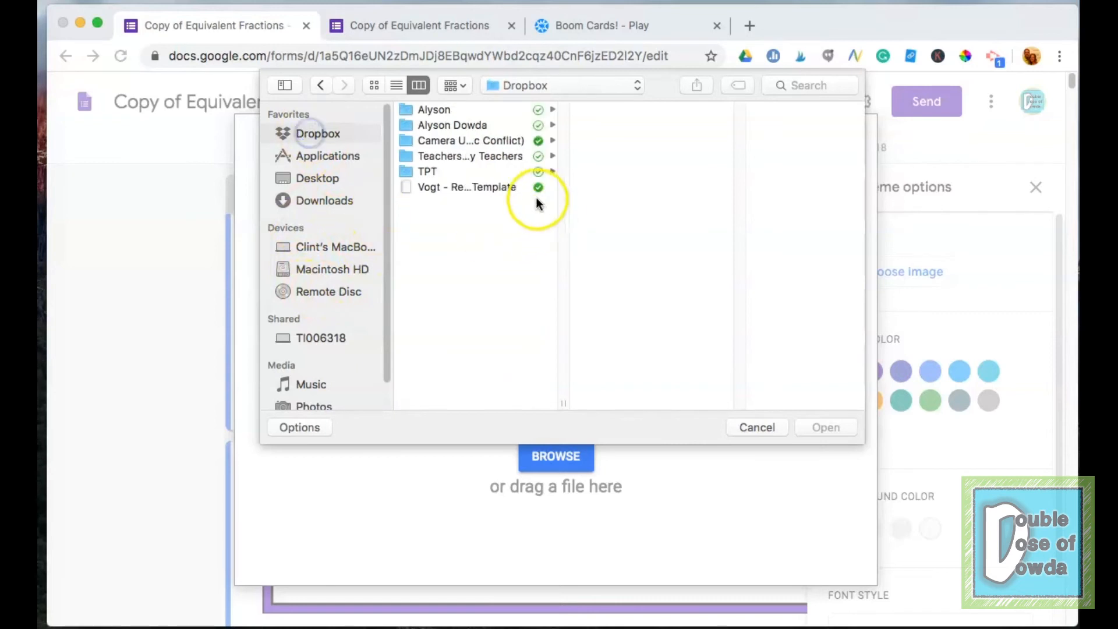
pyautogui.click(757, 428)
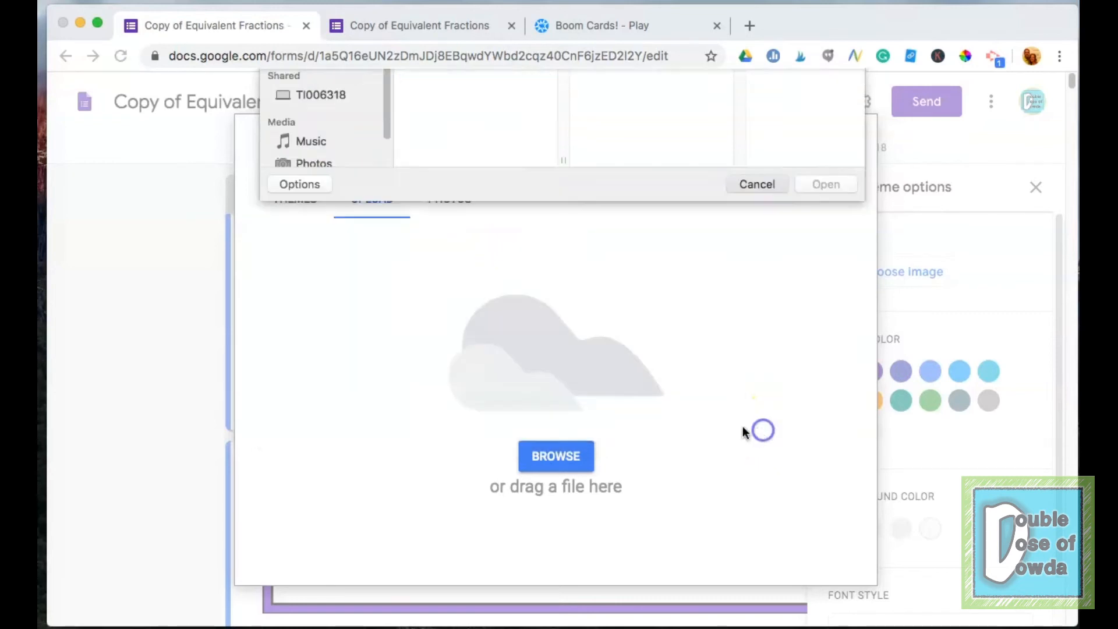
pyautogui.click(856, 153)
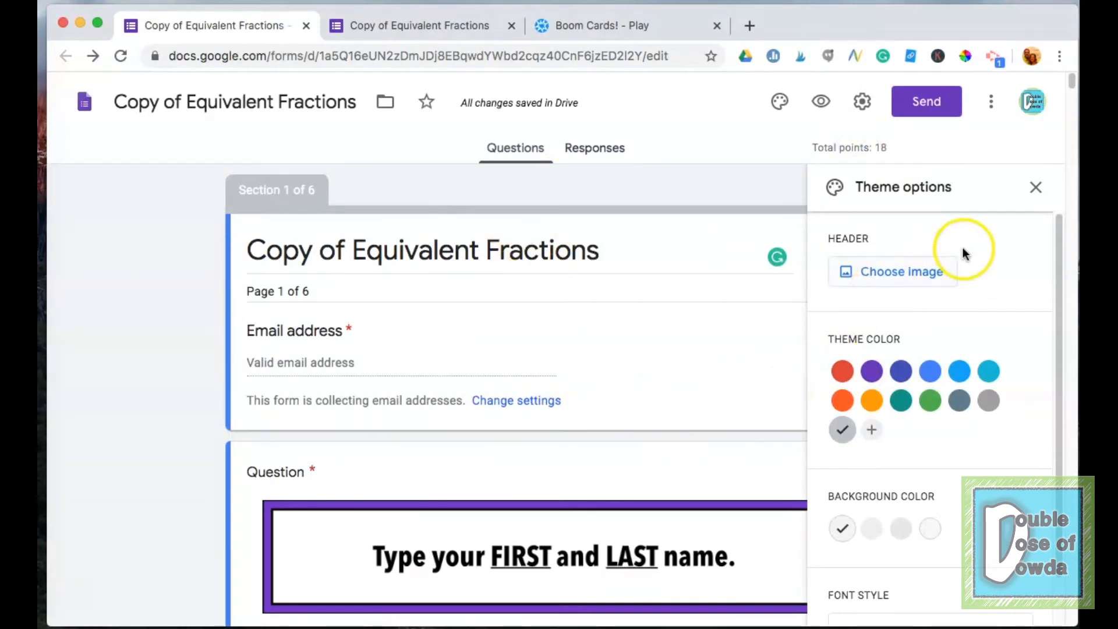
# - Close the theme options and remove the image from the ?/5 = 8/10 fraction circles question
pyautogui.click(1035, 187)
pyautogui.scroll(-2, 744, 424)
pyautogui.scroll(-5, 743, 424)
pyautogui.click(349, 285)
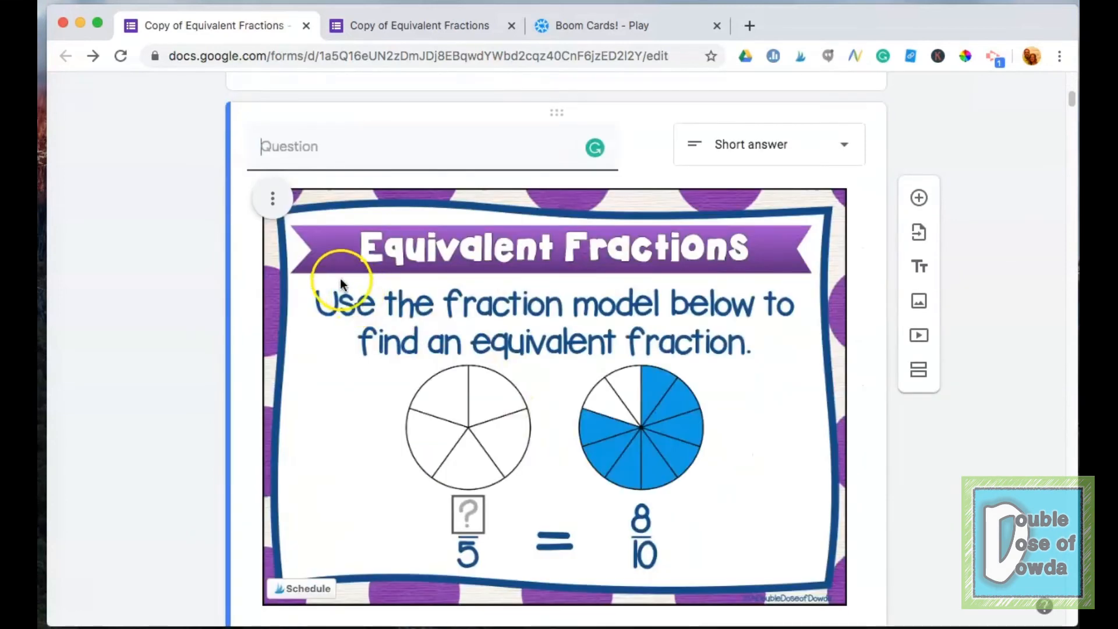
pyautogui.click(274, 201)
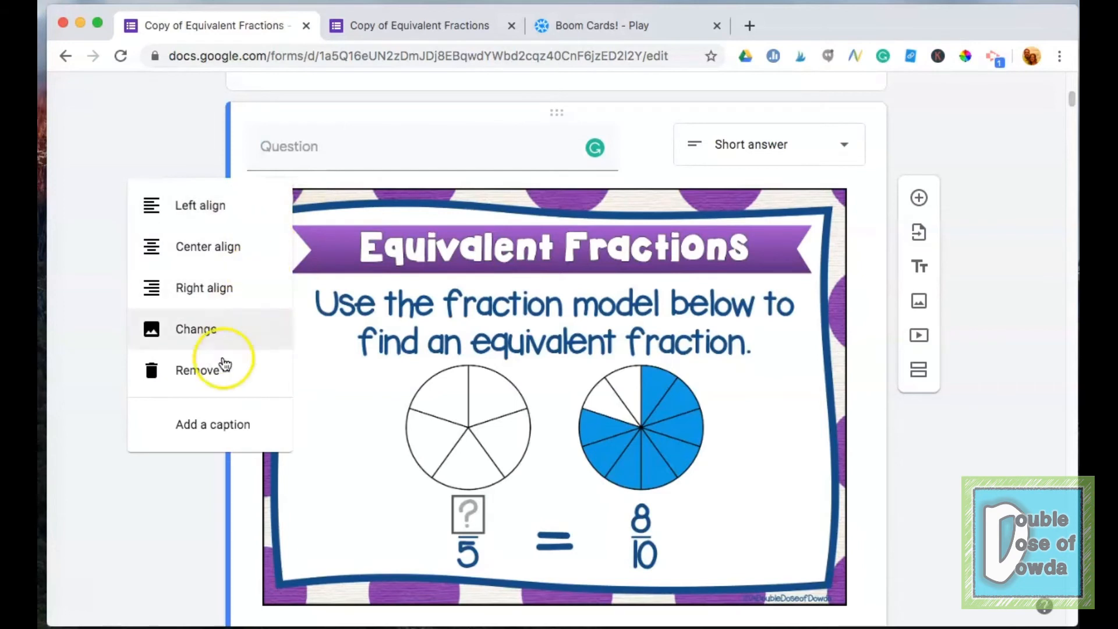
pyautogui.click(218, 373)
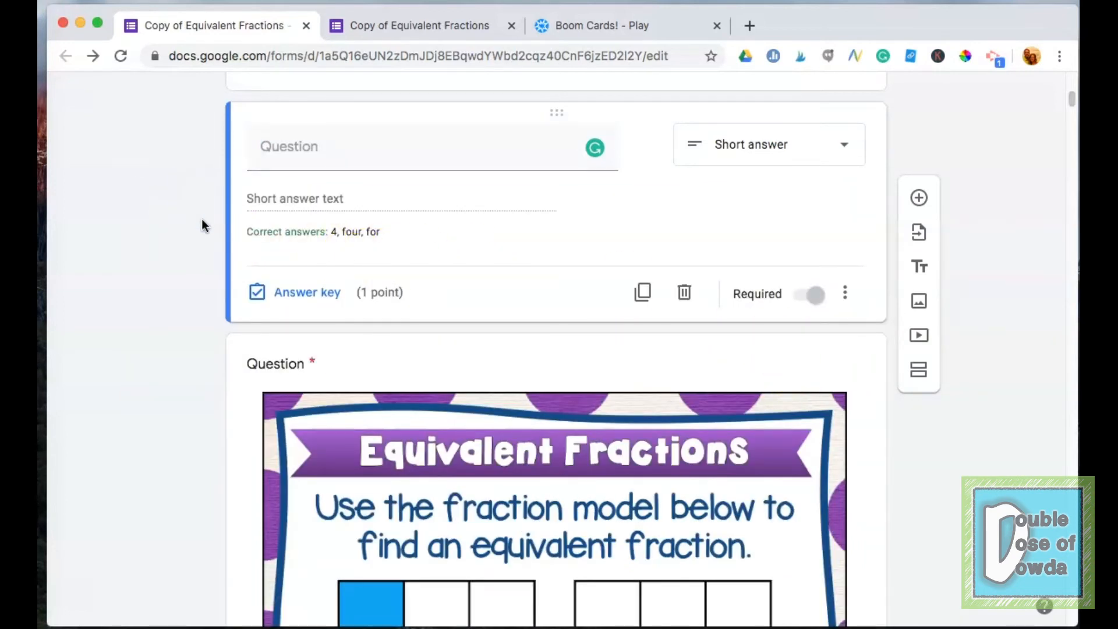
# - Insert the first JPEG (001) from the Desktop's Equivalent Fractions Google Forms folder into the short-answer question that lacks an image
pyautogui.scroll(1, 213, 245)
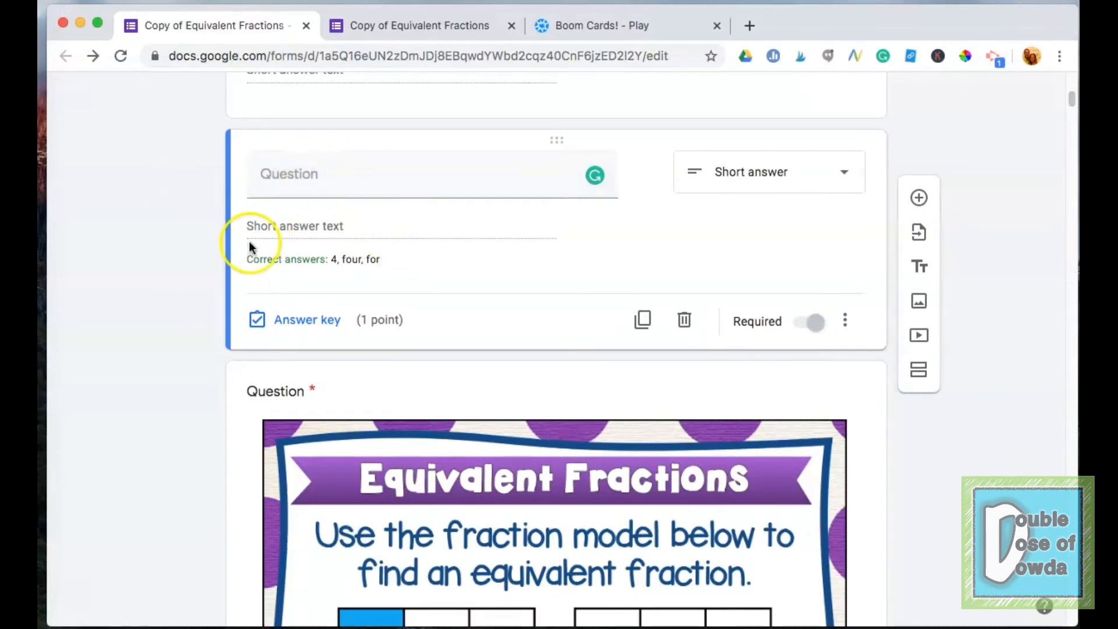
pyautogui.scroll(-5, 140, 325)
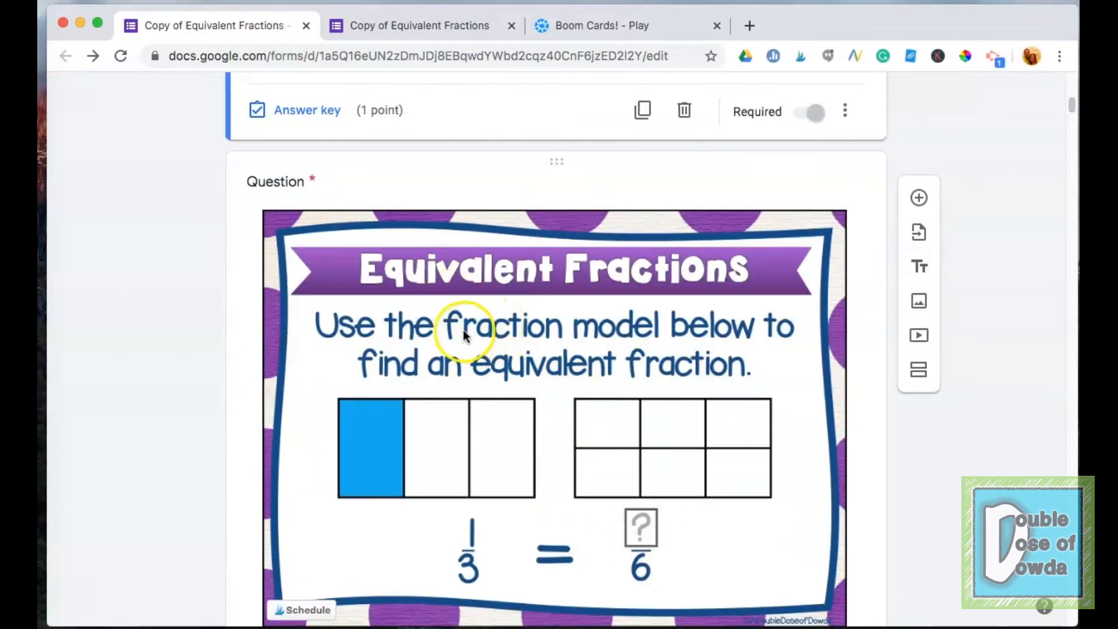
pyautogui.scroll(4, 468, 330)
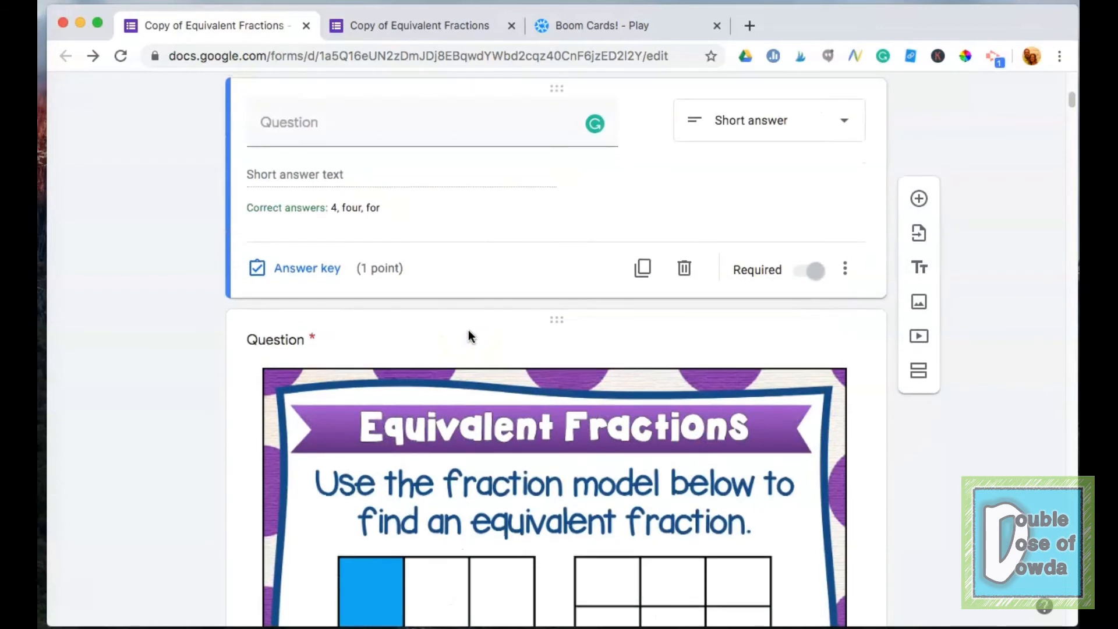
pyautogui.scroll(1, 468, 336)
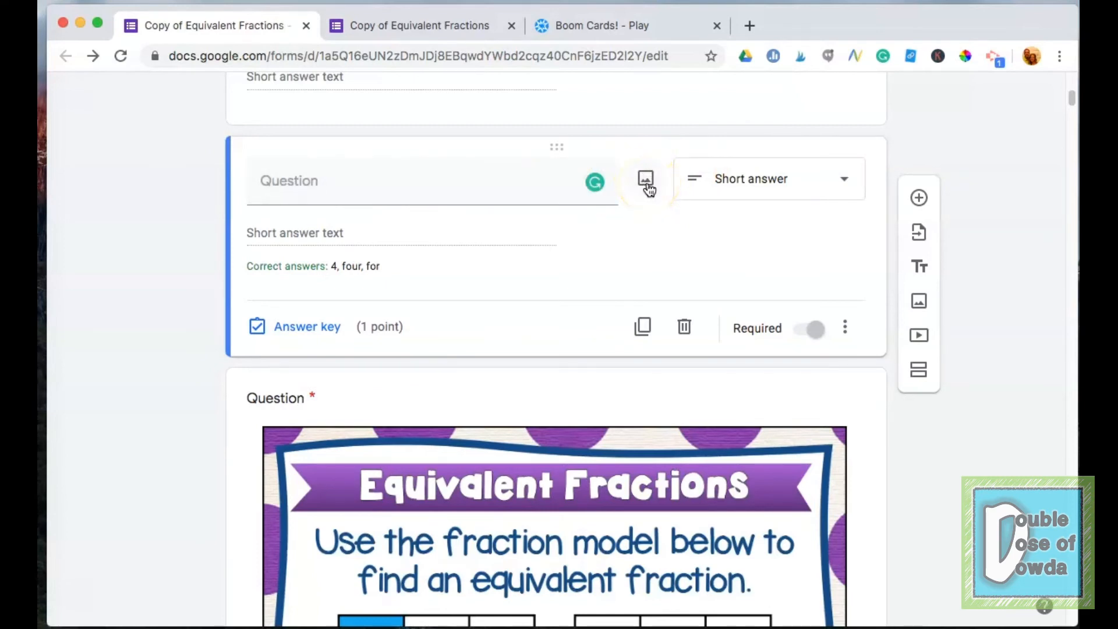
pyautogui.click(647, 180)
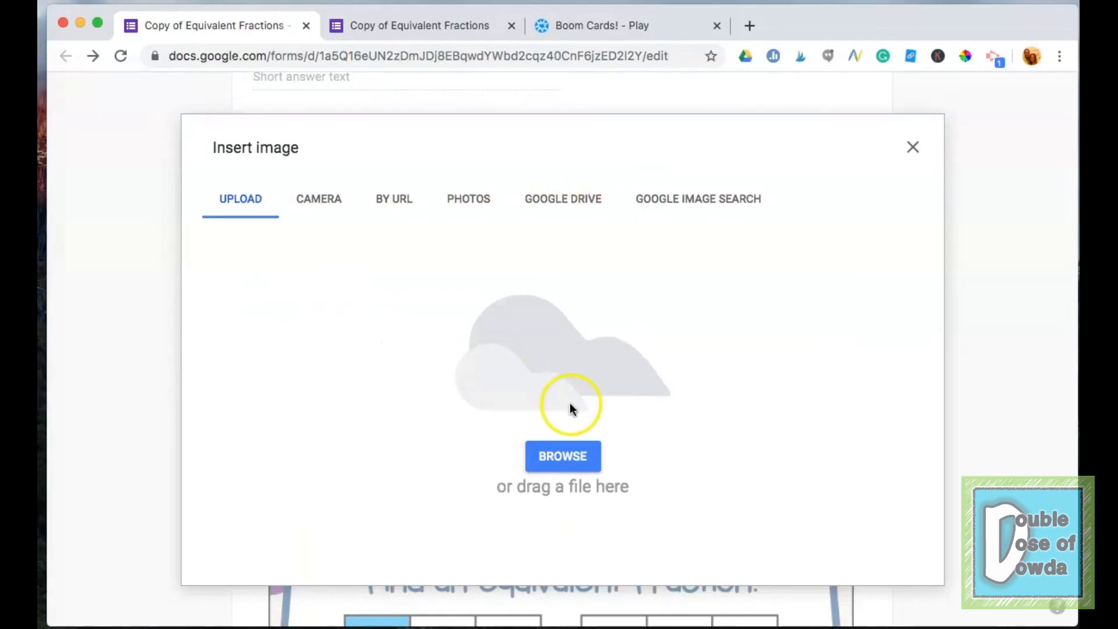
pyautogui.click(563, 457)
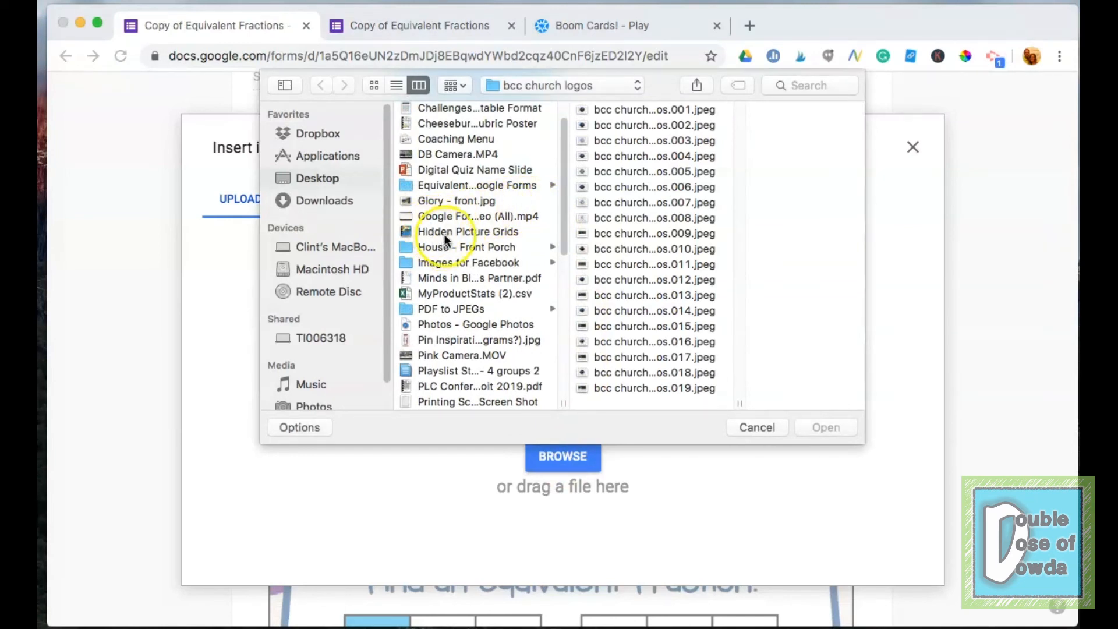
pyautogui.click(459, 185)
pyautogui.click(623, 109)
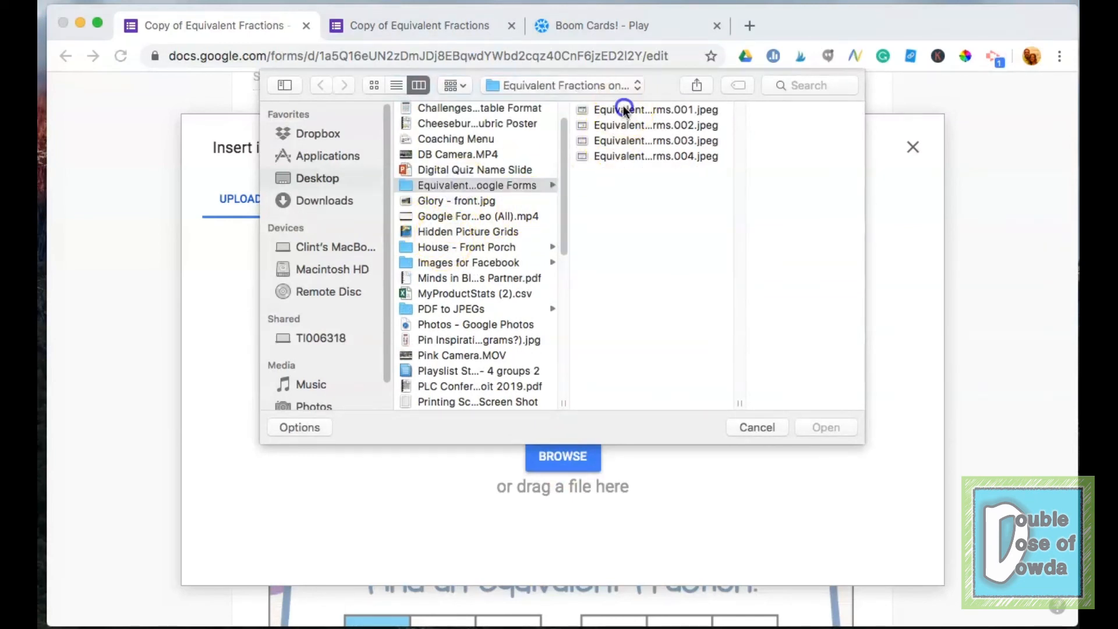
pyautogui.doubleClick(622, 110)
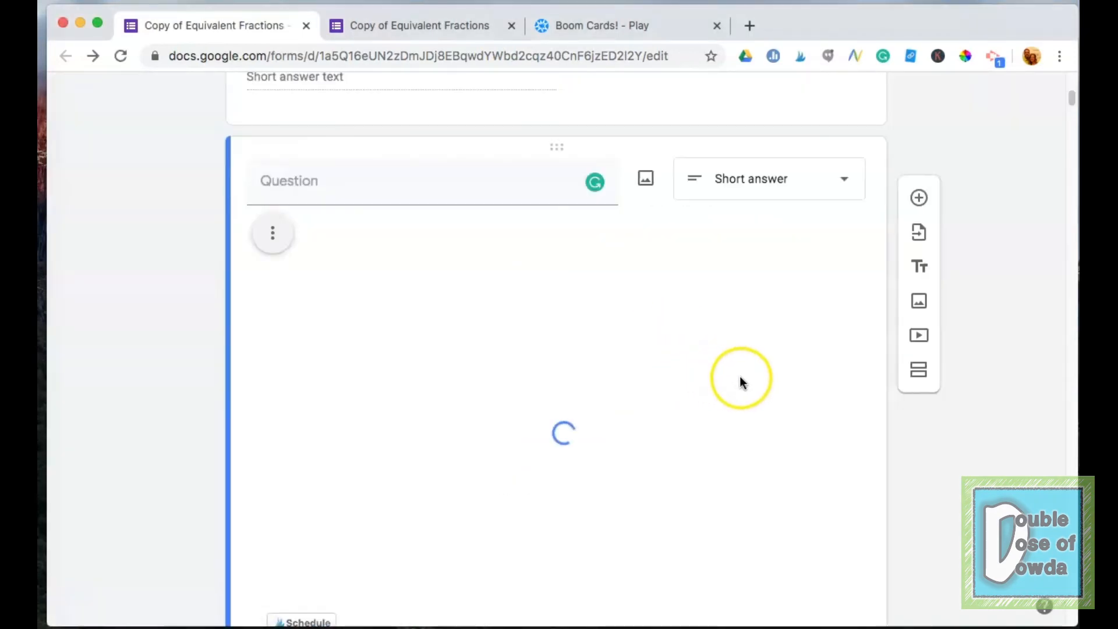
# - Examine the ?/5 = 8/10 question with its new green image and the correct answers listed beneath it
pyautogui.scroll(-1, 796, 417)
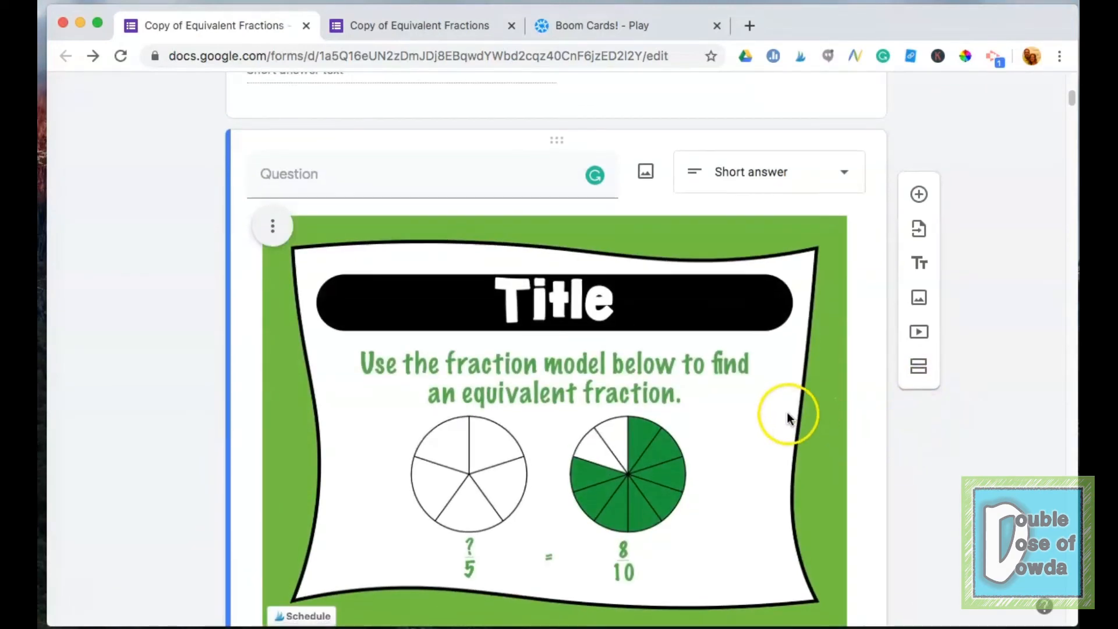
pyautogui.scroll(-2, 757, 405)
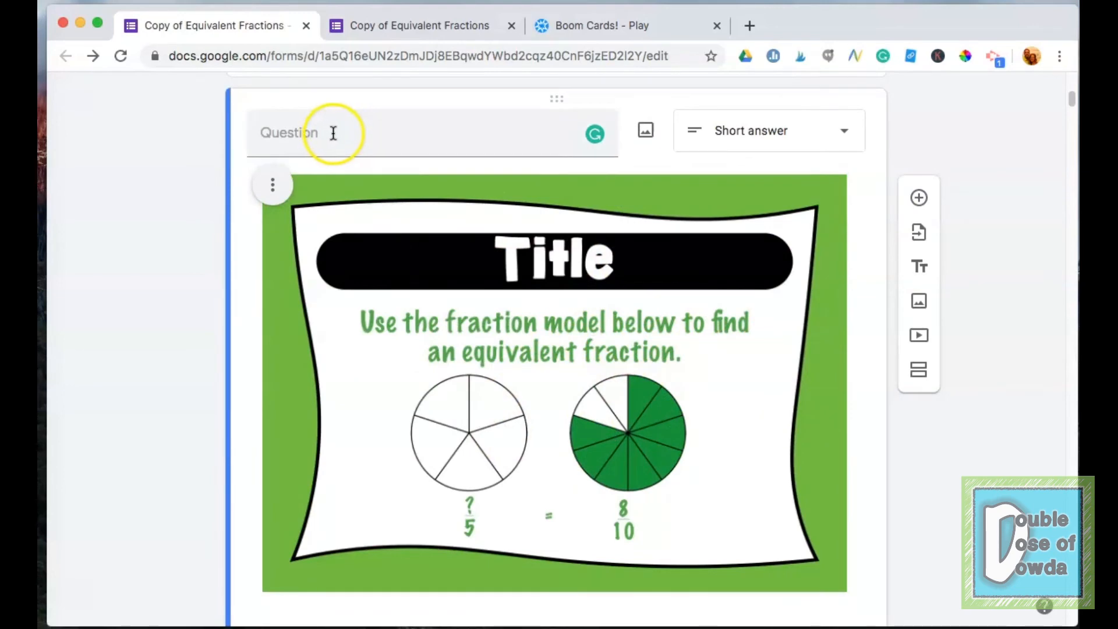
pyautogui.scroll(-3, 668, 343)
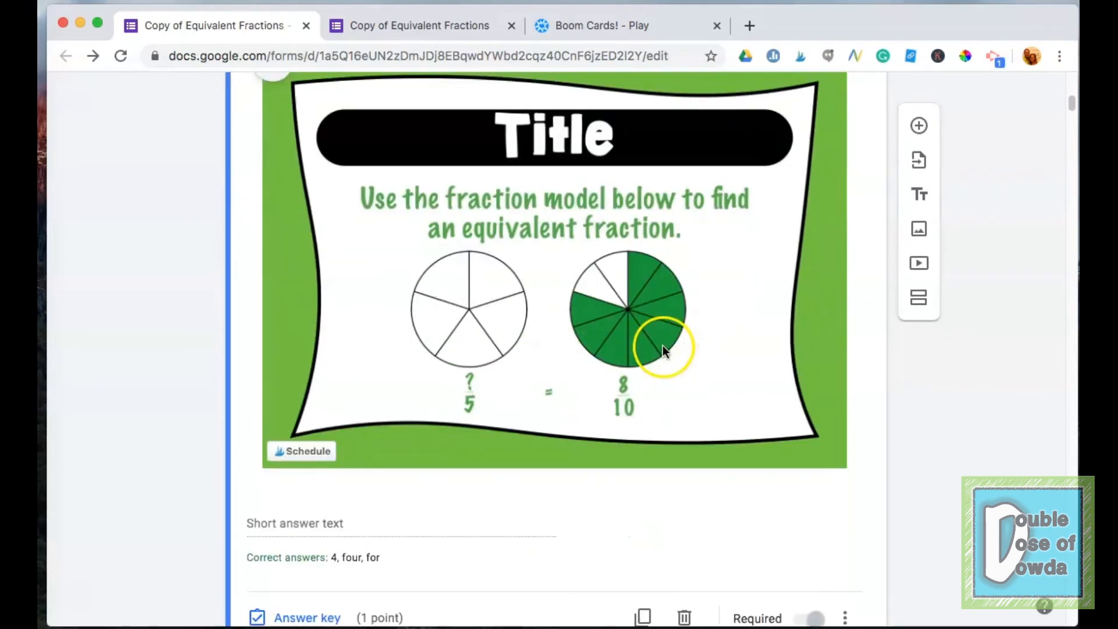
pyautogui.scroll(-1, 466, 510)
pyautogui.scroll(-1, 465, 513)
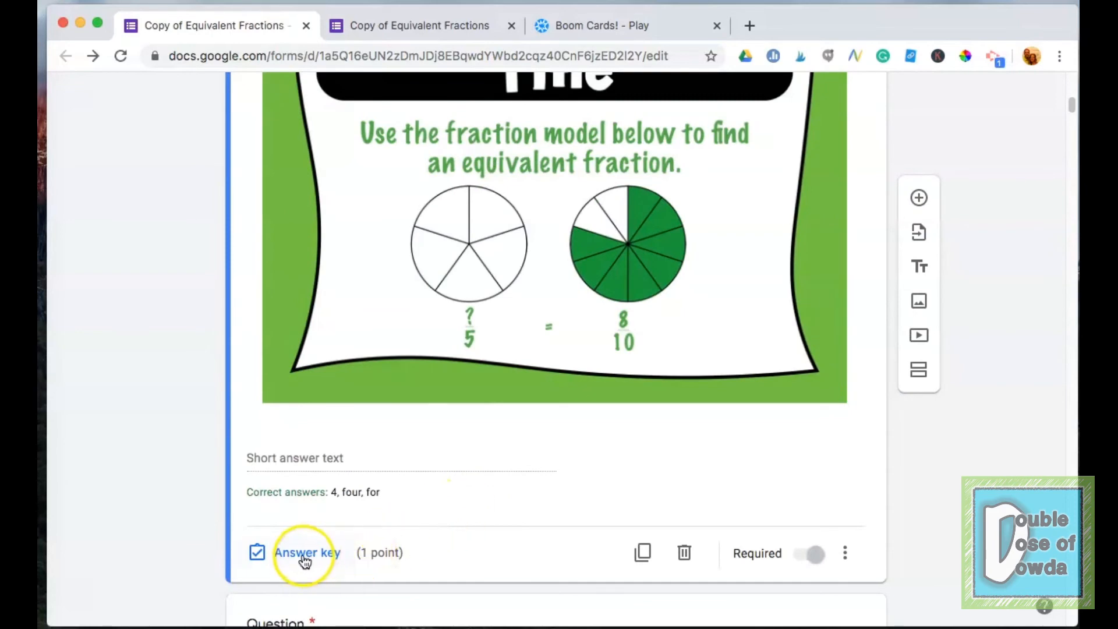
# - Check the form's quiz settings, including grade release and what respondents can see, and leave them without saving
pyautogui.scroll(10, 838, 229)
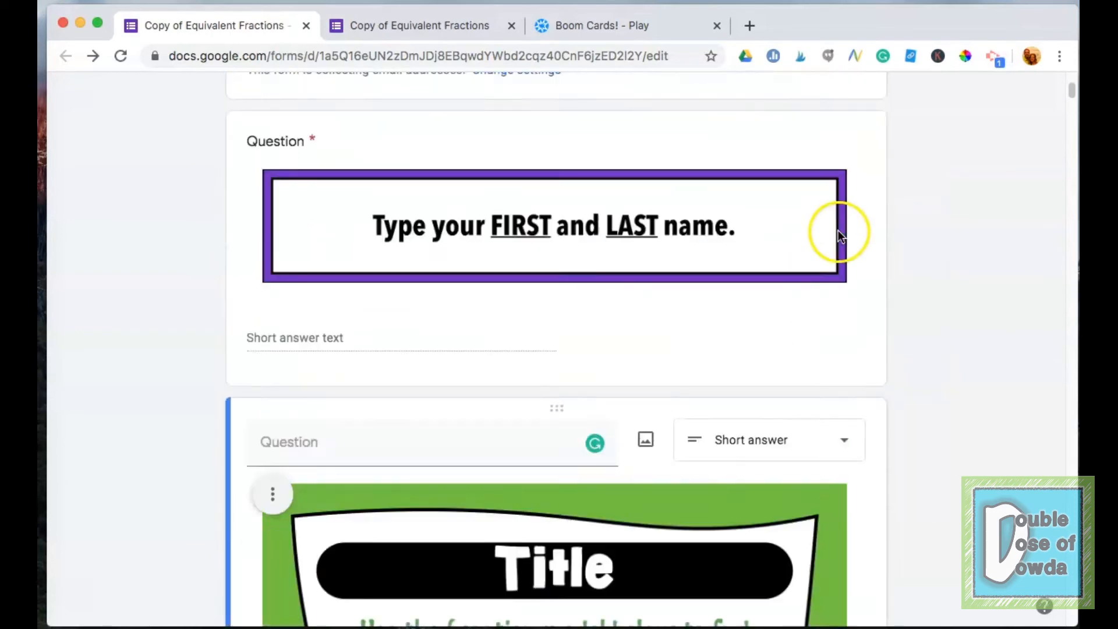
pyautogui.click(863, 101)
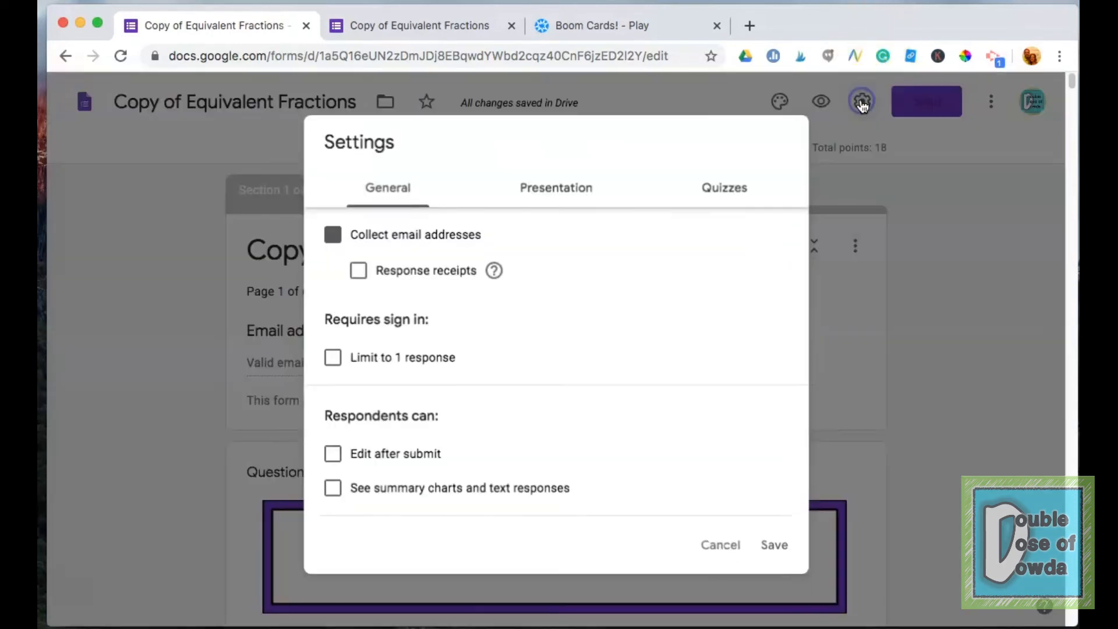
pyautogui.click(712, 194)
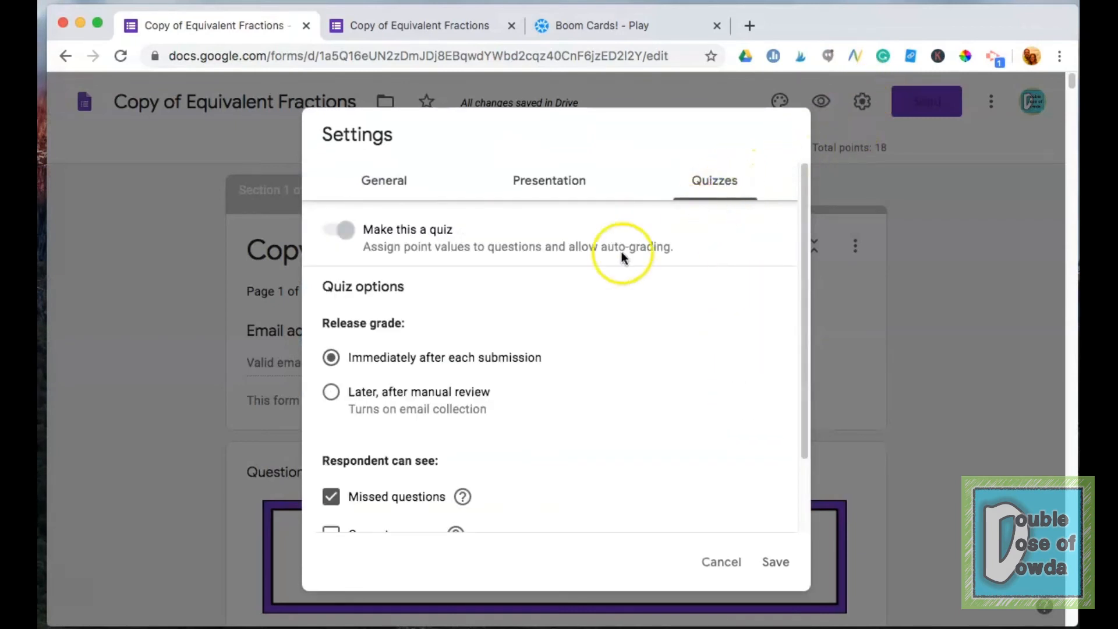
pyautogui.click(723, 562)
# - Review the answer key of the ?/5 = 8/10 question, including its accepted answers, then return to the start of the form
pyautogui.scroll(-10, 928, 449)
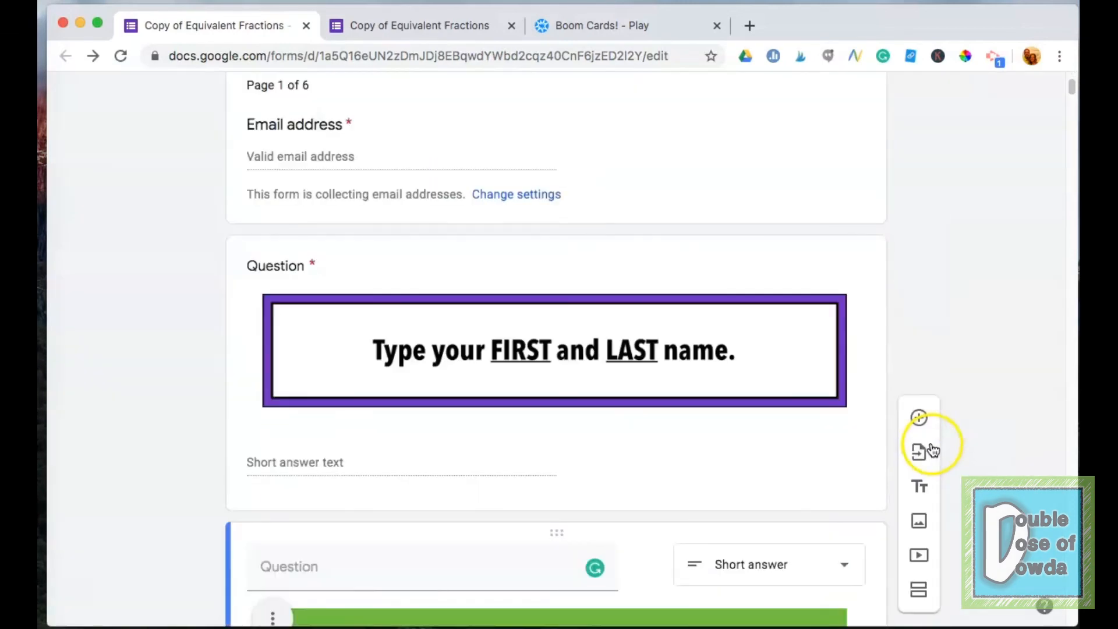
pyautogui.scroll(-5, 923, 445)
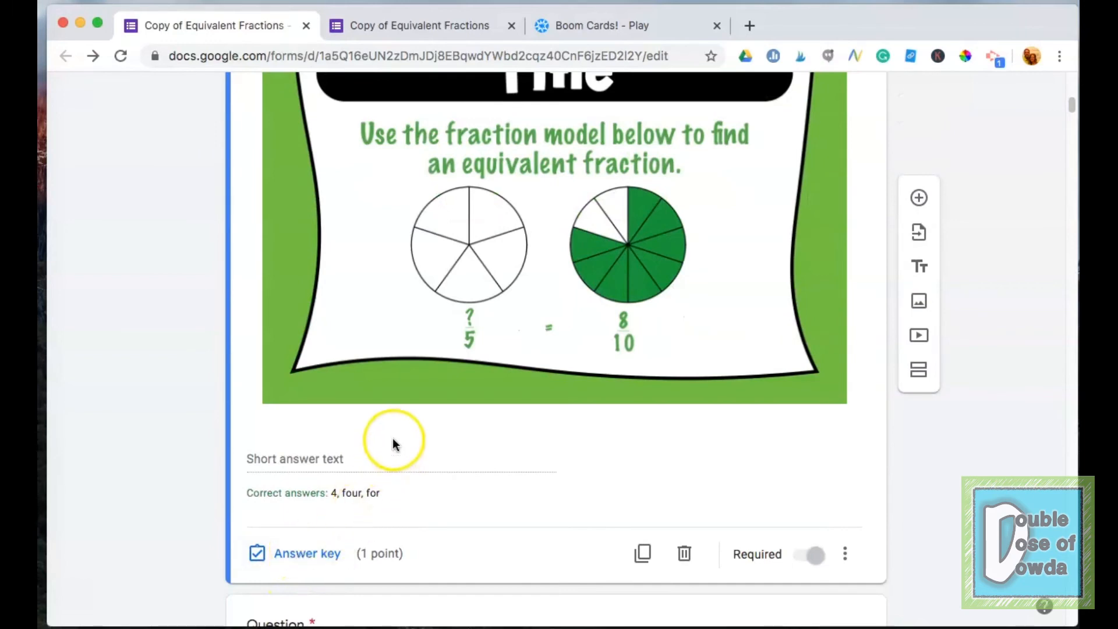
pyautogui.click(314, 560)
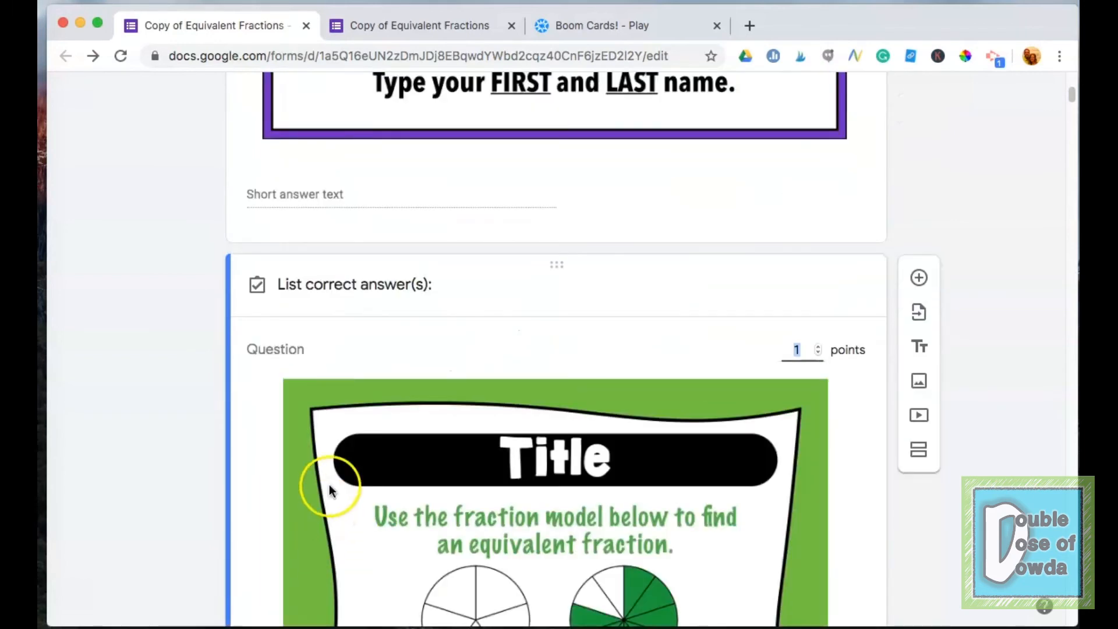
pyautogui.scroll(-5, 324, 487)
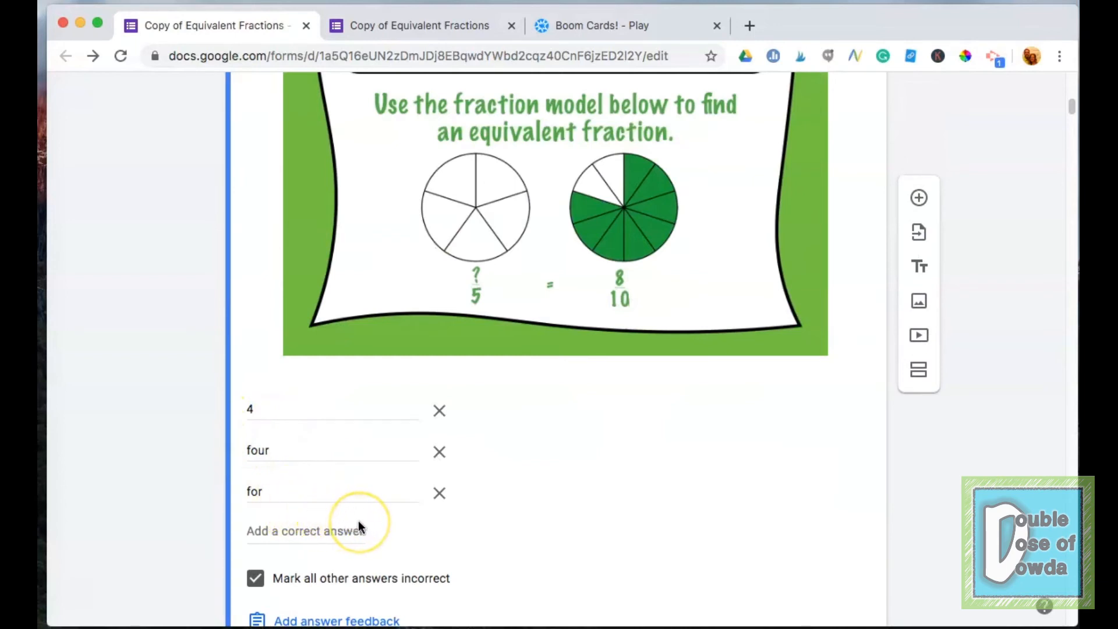
pyautogui.scroll(-3, 359, 527)
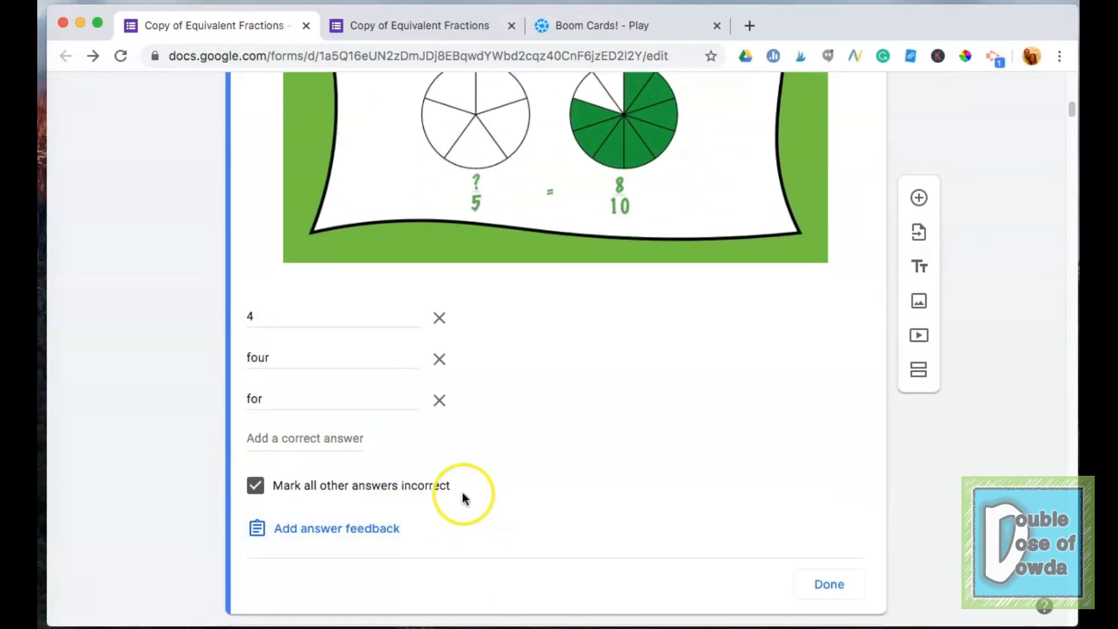
pyautogui.click(830, 585)
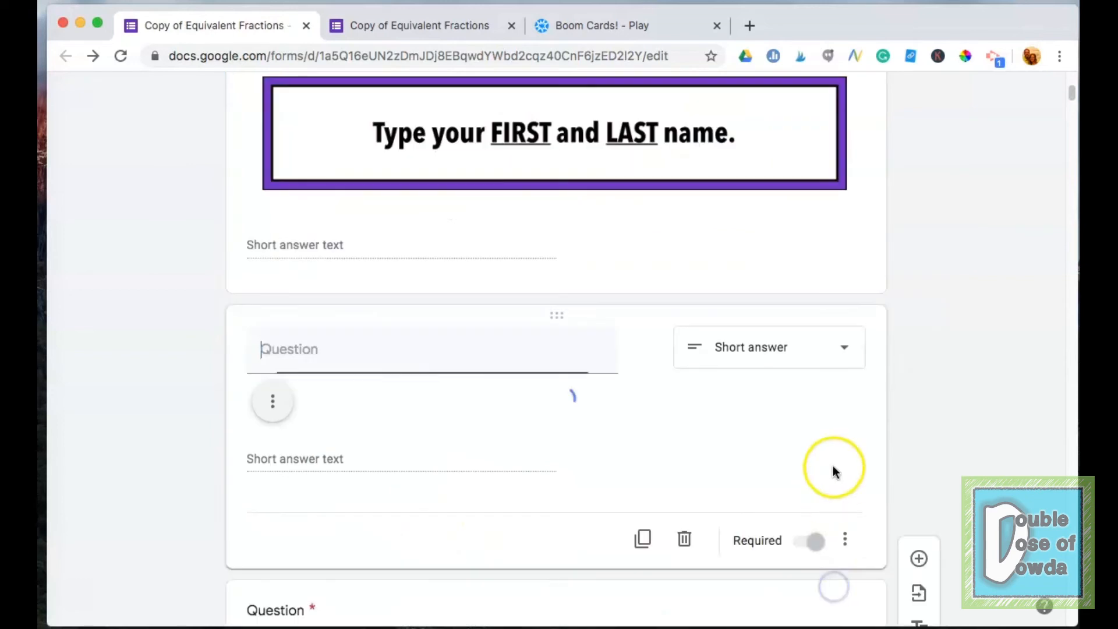
pyautogui.scroll(-5, 822, 426)
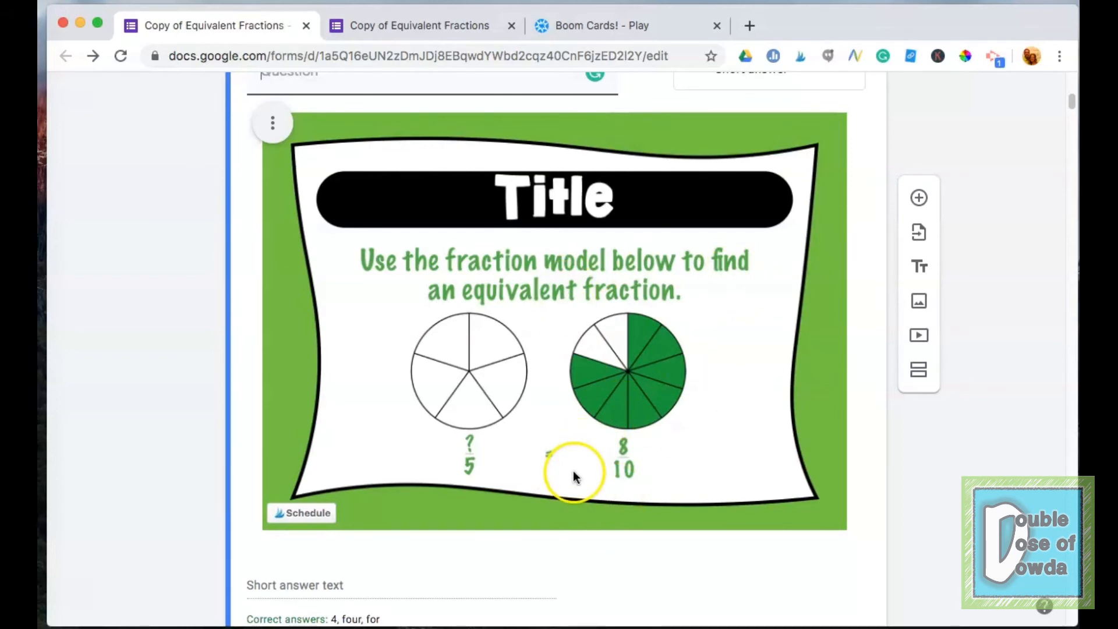
pyautogui.scroll(15, 575, 472)
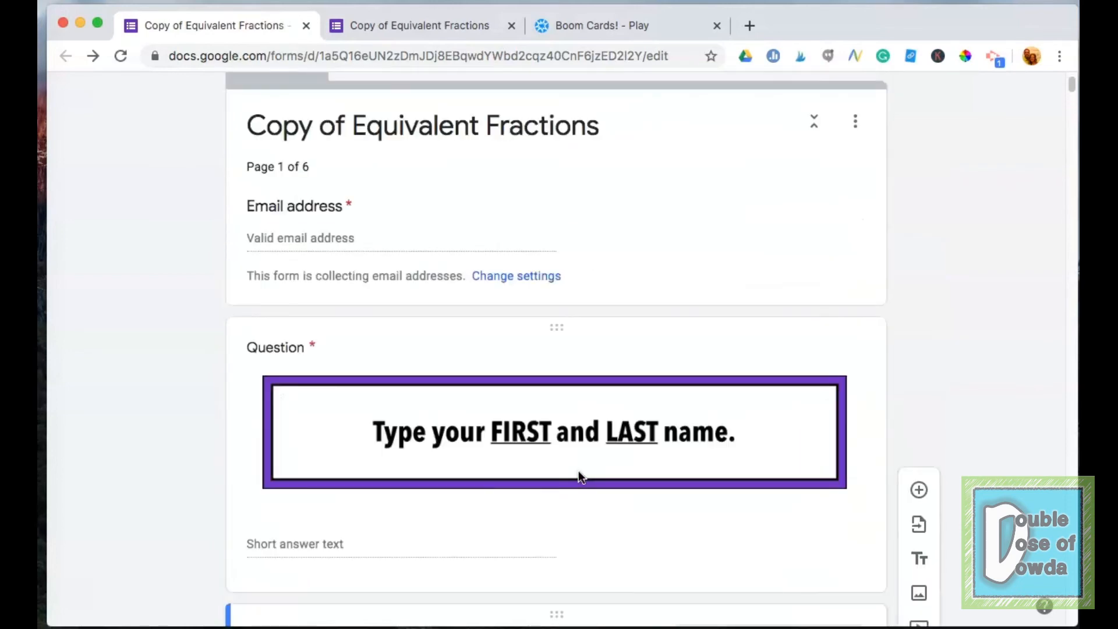
pyautogui.scroll(3, 579, 470)
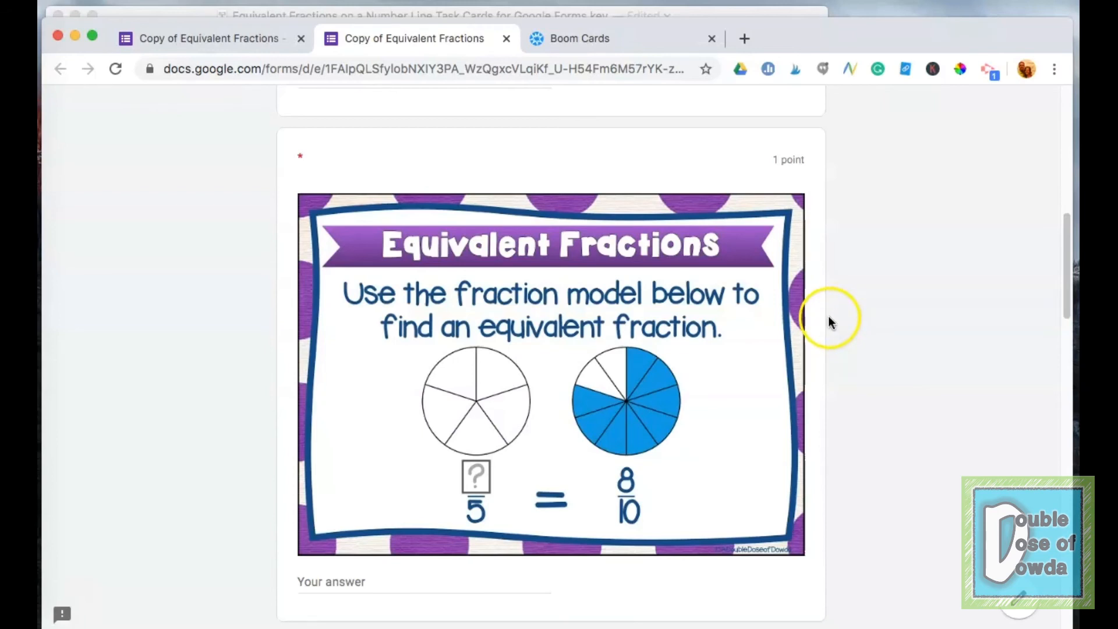
# - Switch to the Boom Cards deck editor, upload the green Title fraction image, and create and open a new card from it
pyautogui.click(589, 40)
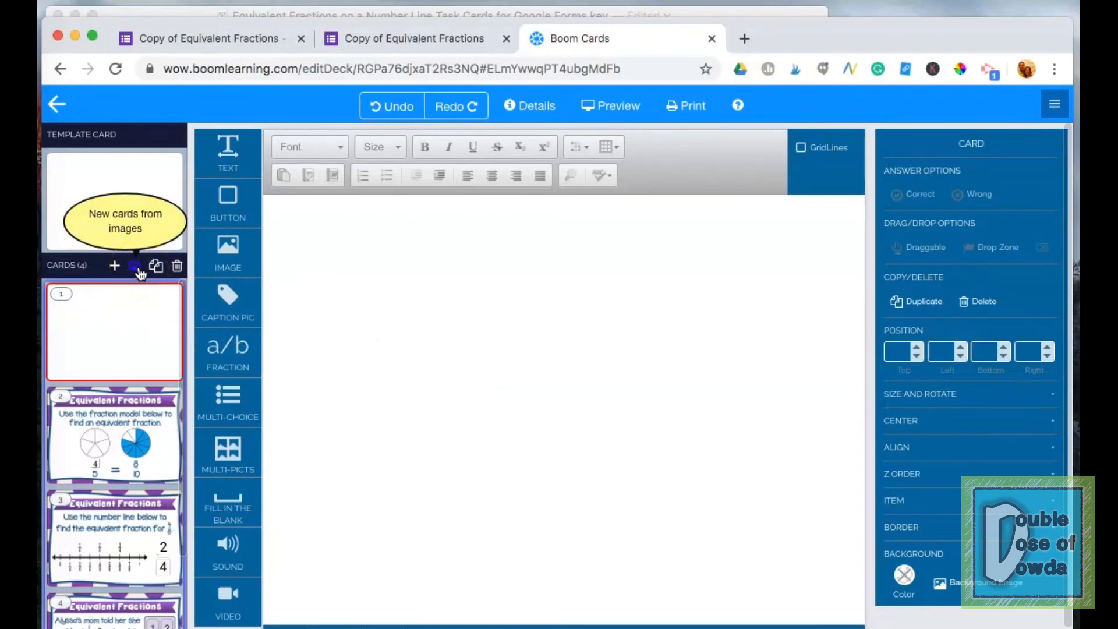
pyautogui.click(138, 271)
pyautogui.click(610, 425)
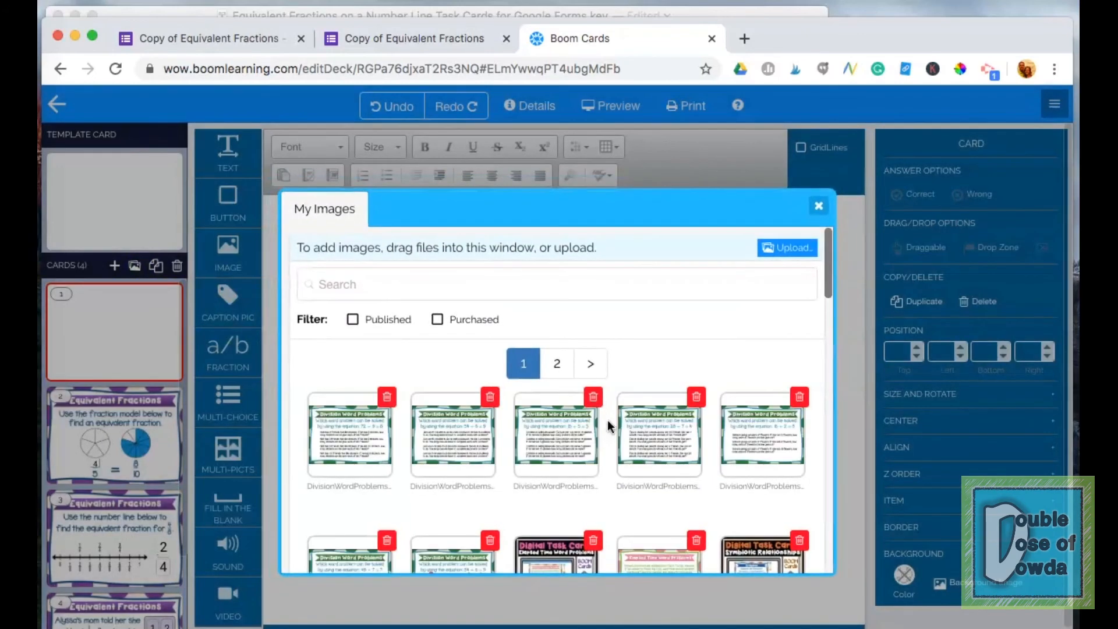
pyautogui.click(350, 438)
pyautogui.click(788, 248)
pyautogui.click(445, 138)
pyautogui.click(445, 122)
pyautogui.click(820, 442)
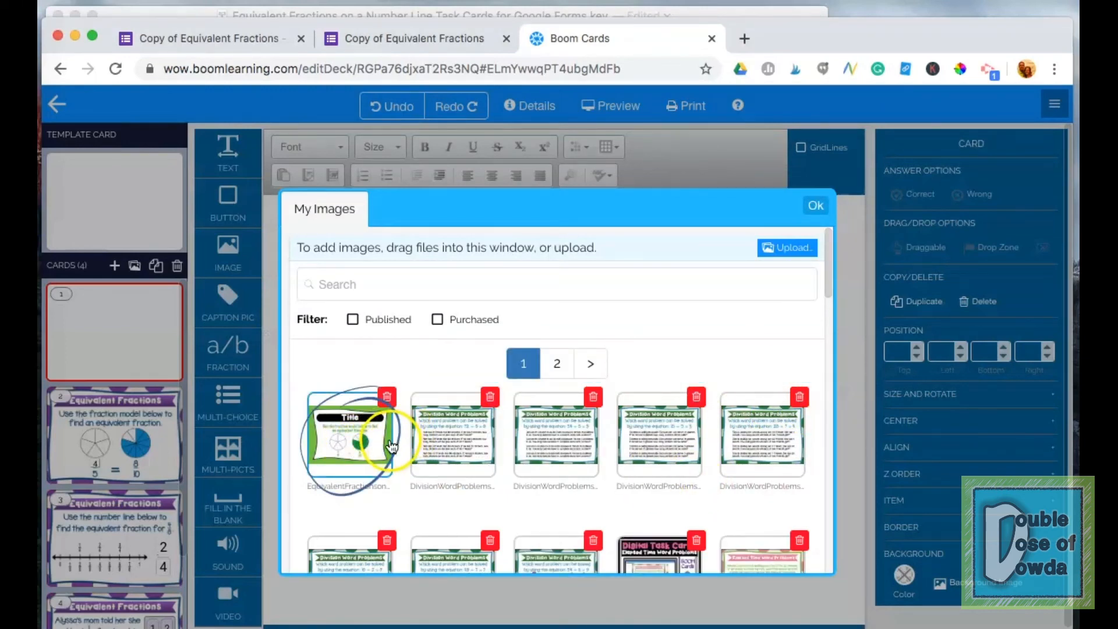
pyautogui.click(816, 205)
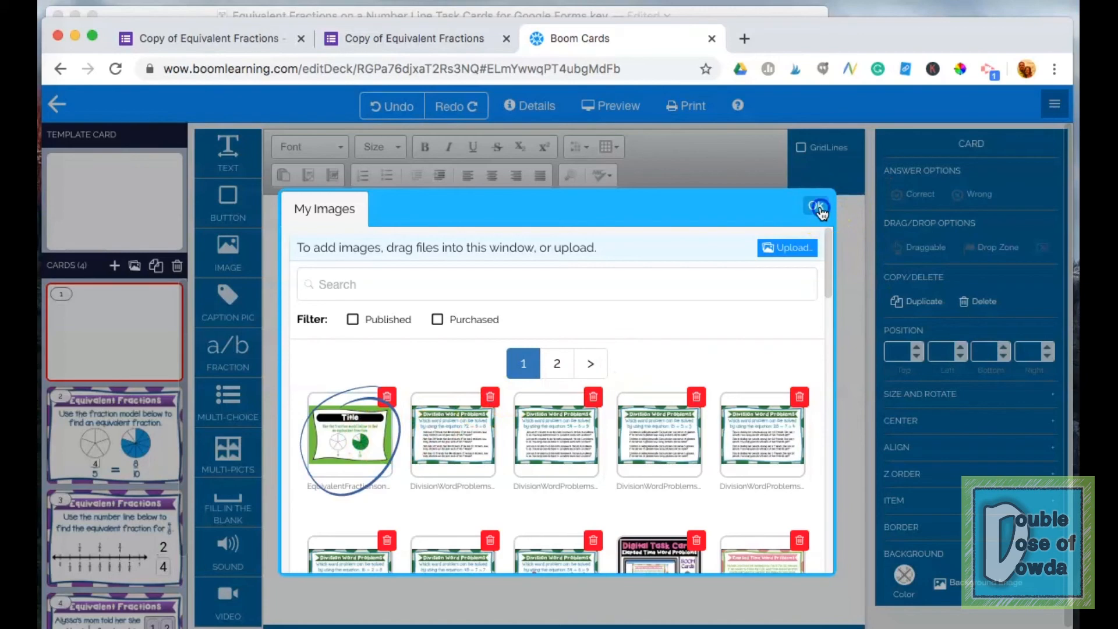
pyautogui.click(94, 455)
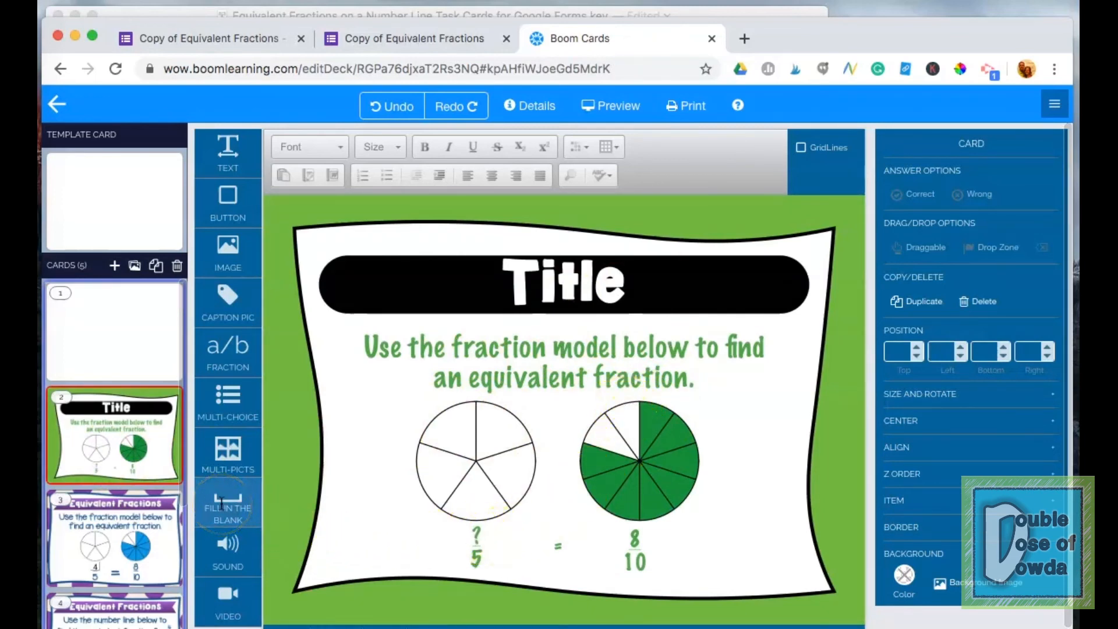
# - Add a fill-in-the-blank field to the new card and shrink it to cover the ? numerator above the 5
pyautogui.moveTo(222, 504); pyautogui.dragTo(475, 499)
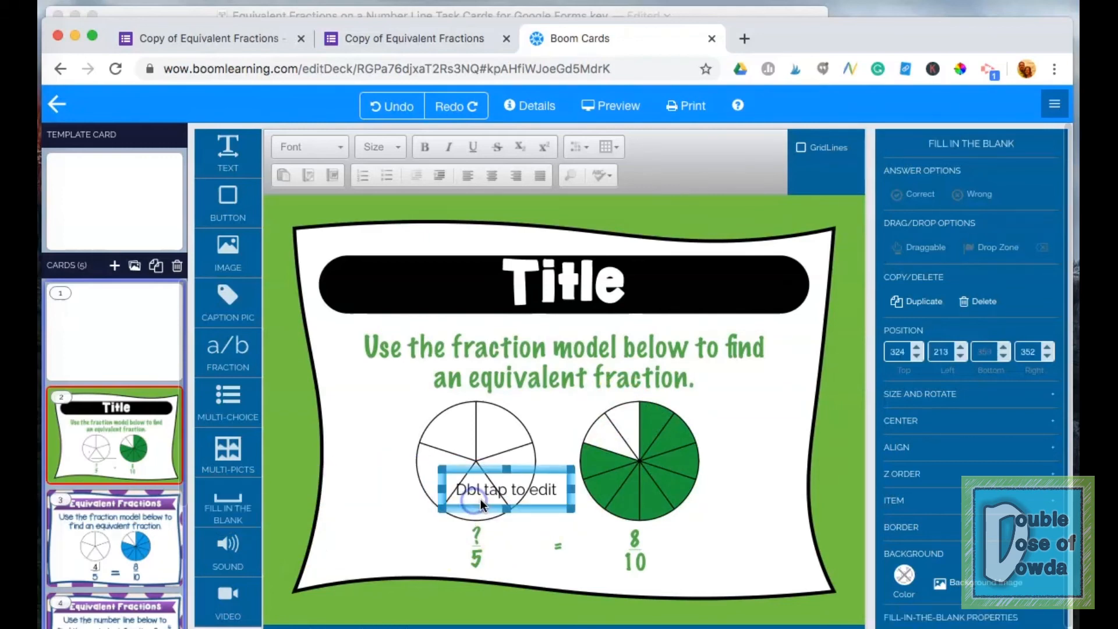
pyautogui.moveTo(572, 511); pyautogui.dragTo(491, 550)
pyautogui.moveTo(443, 469); pyautogui.dragTo(466, 513)
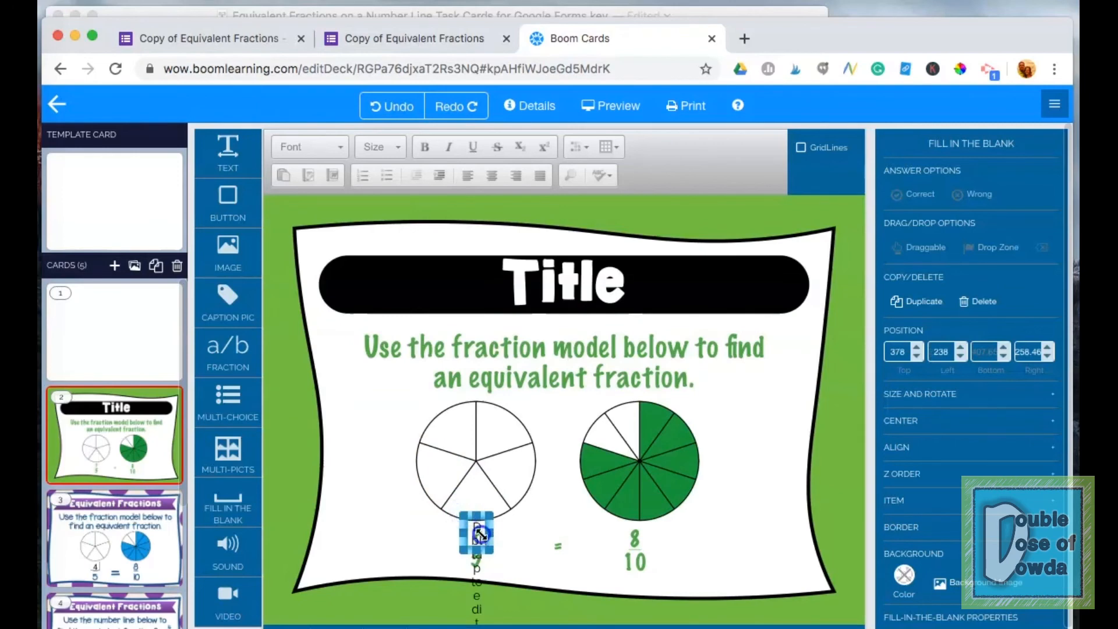
# - Set 4 as the correct answer of the fill-in-the-blank field, leaving the font and answer options at their defaults
pyautogui.doubleClick(480, 533)
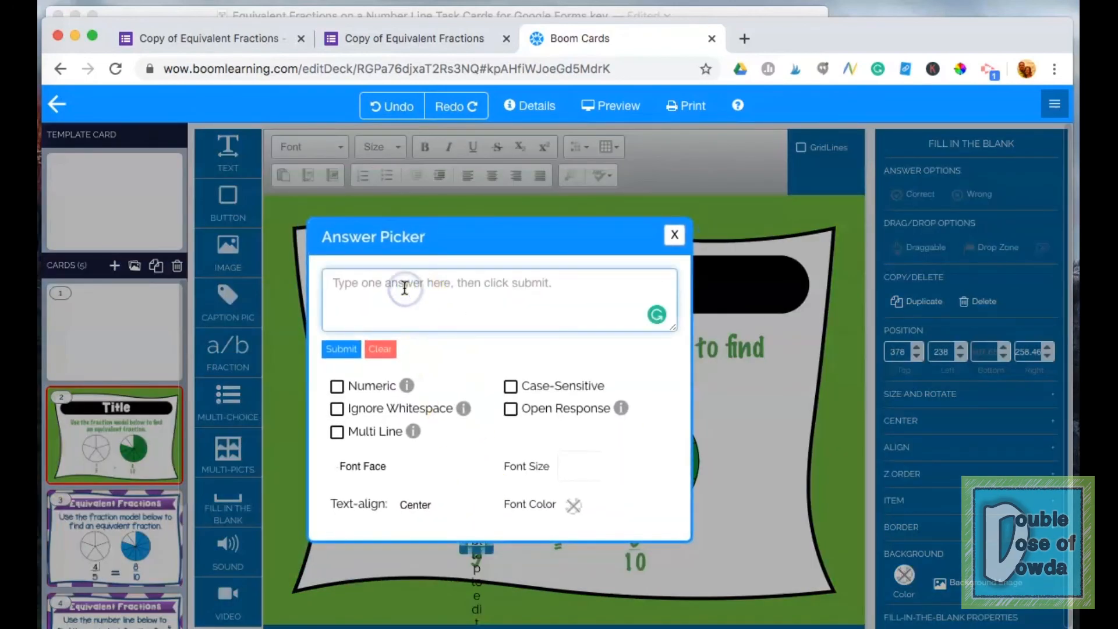
pyautogui.write('4')
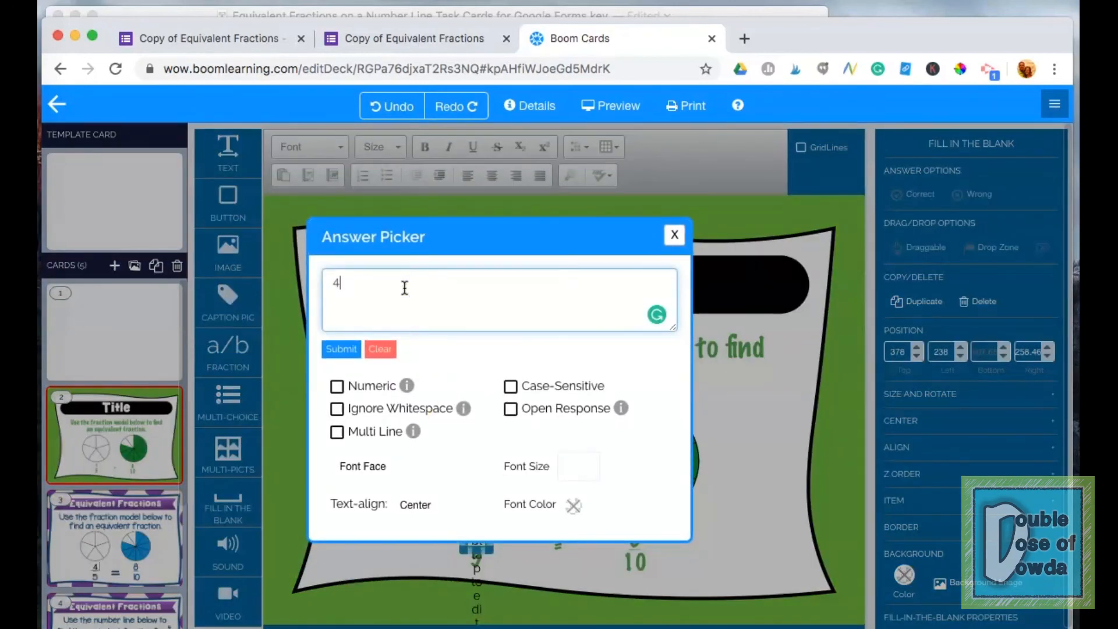
pyautogui.click(341, 349)
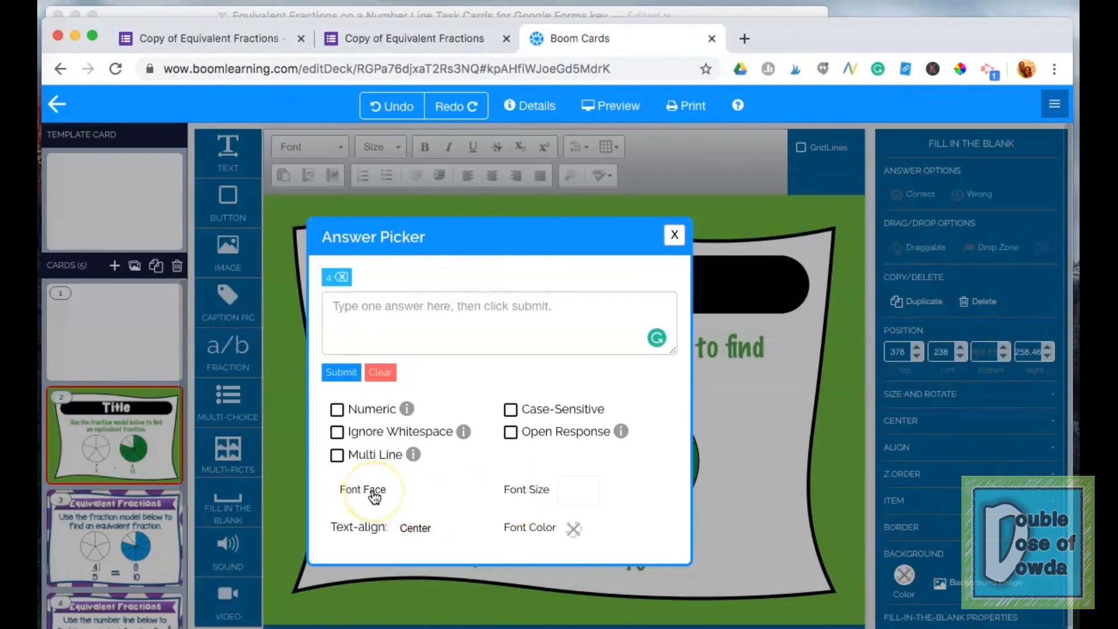
pyautogui.scroll(-2, 573, 495)
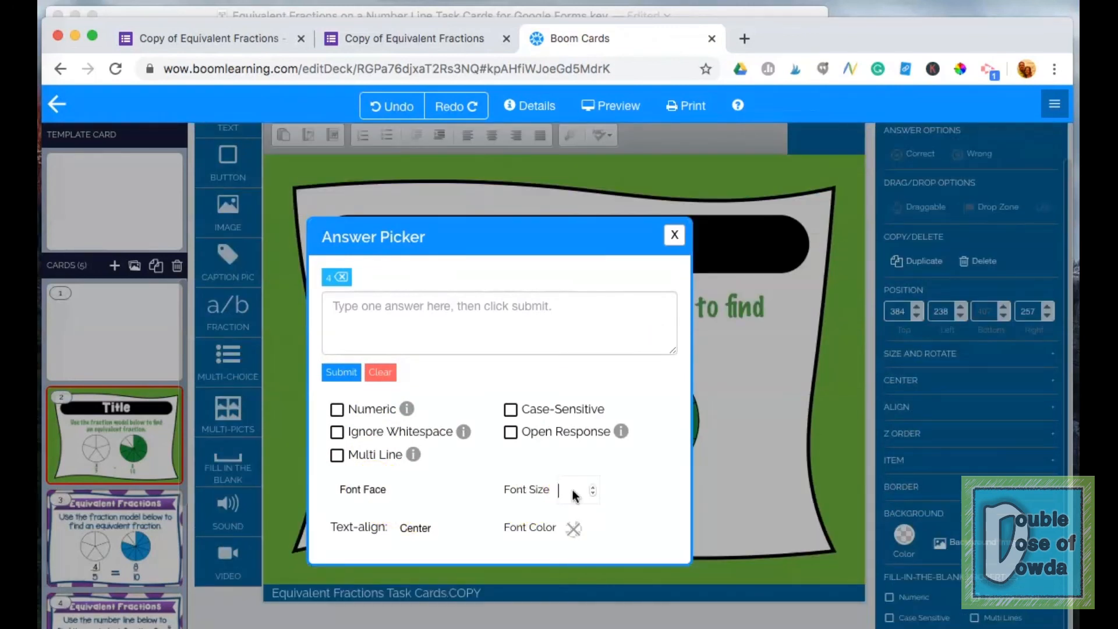
pyautogui.click(674, 235)
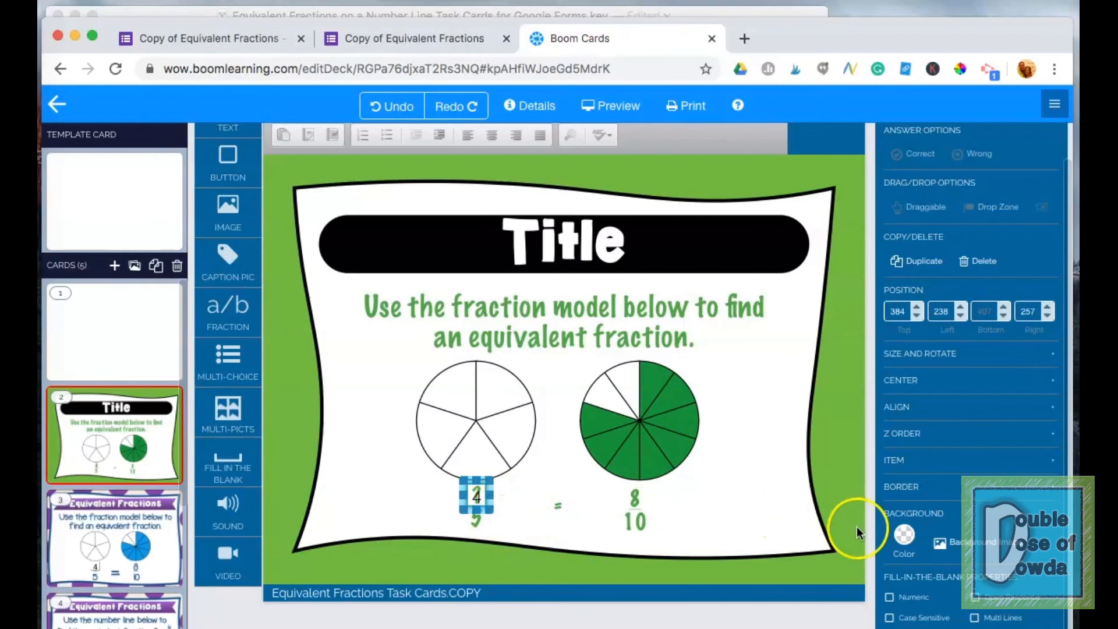
# - Fill the background of the fill-in-the-blank field with white so it hides the question mark
pyautogui.click(906, 535)
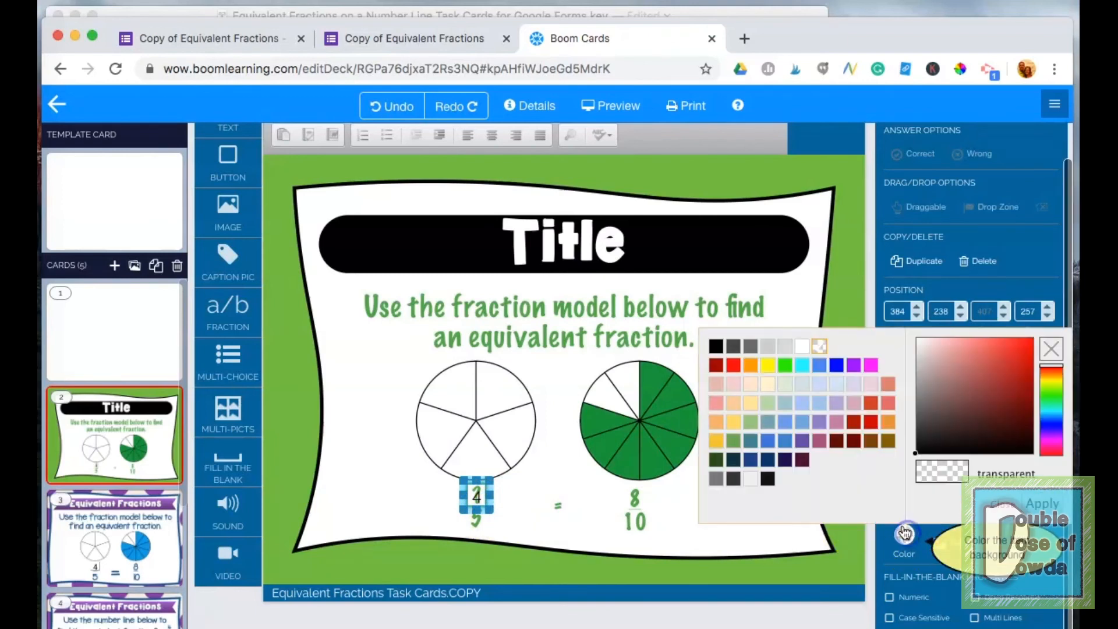
pyautogui.click(807, 350)
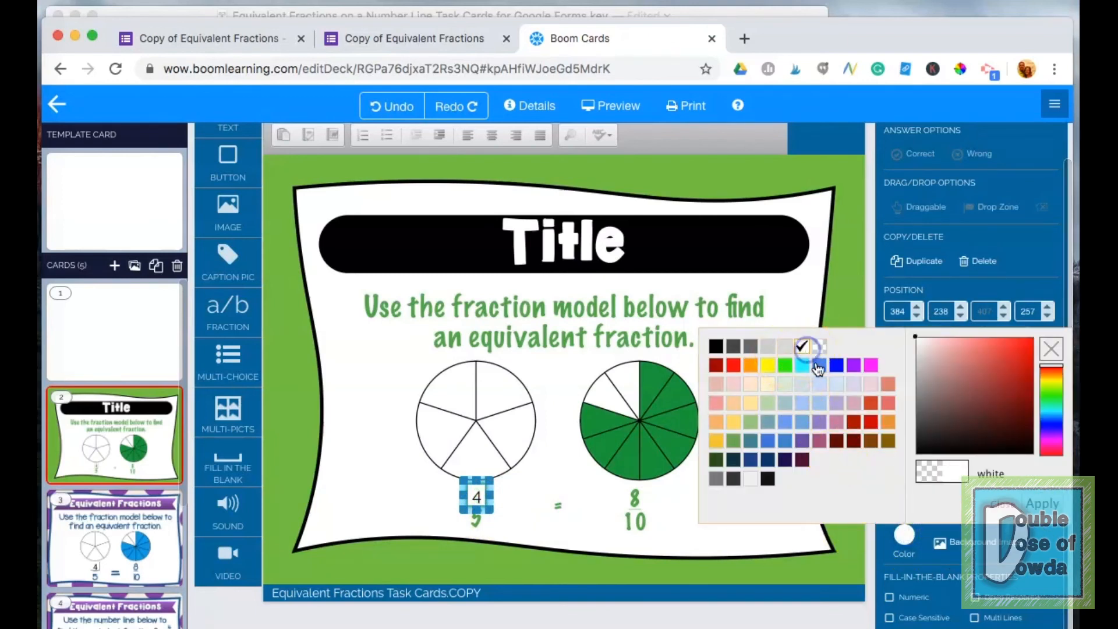
pyautogui.click(1042, 502)
pyautogui.click(680, 548)
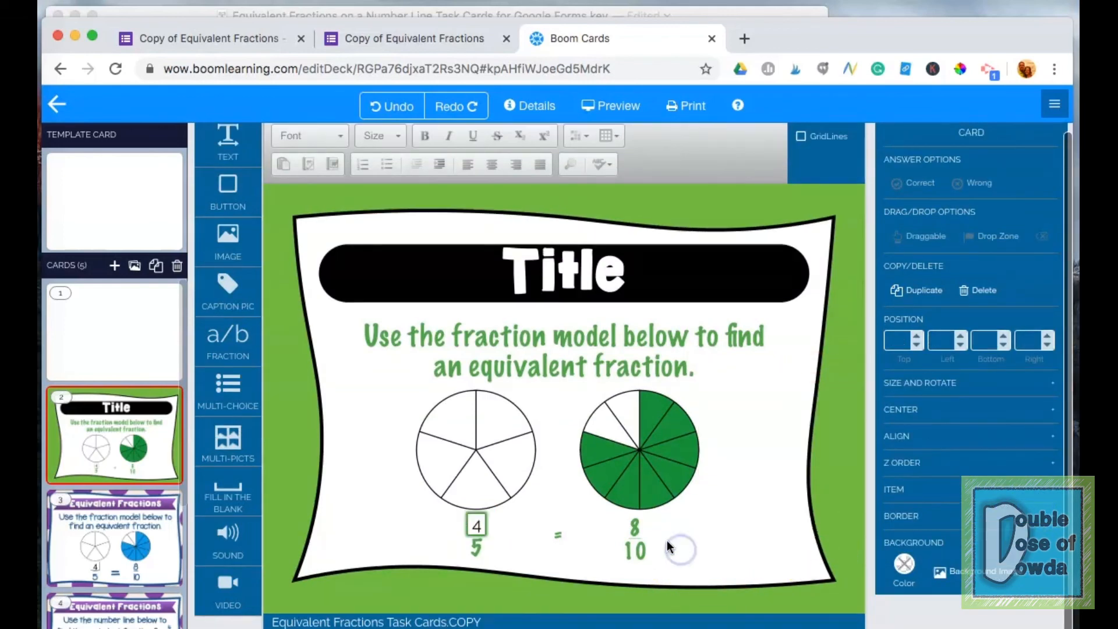
pyautogui.click(484, 527)
pyautogui.scroll(-1, 480, 503)
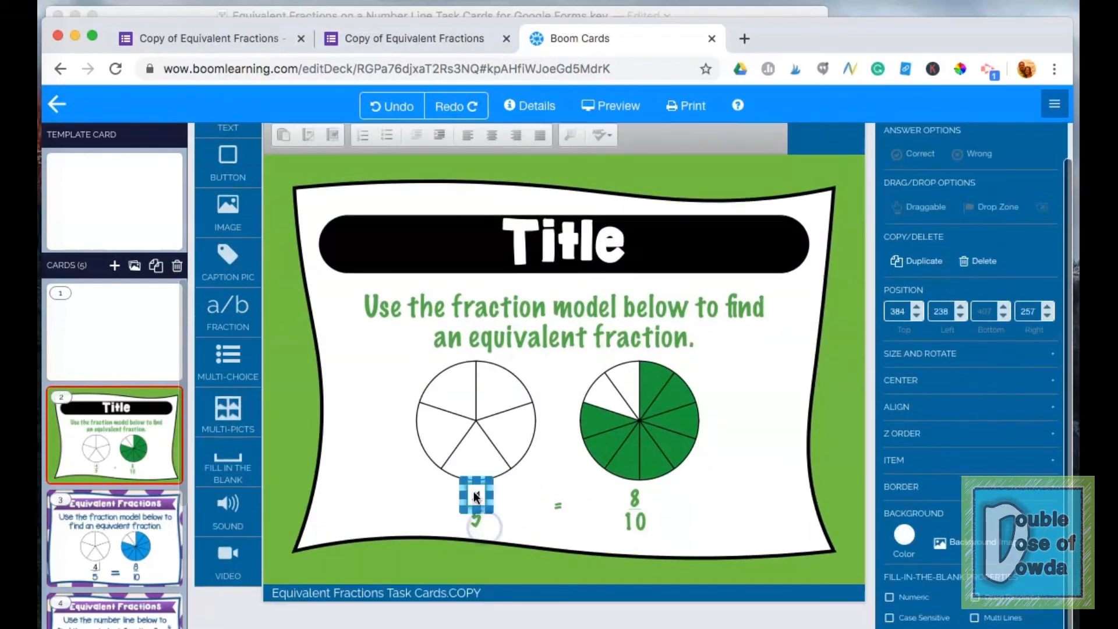
pyautogui.click(512, 489)
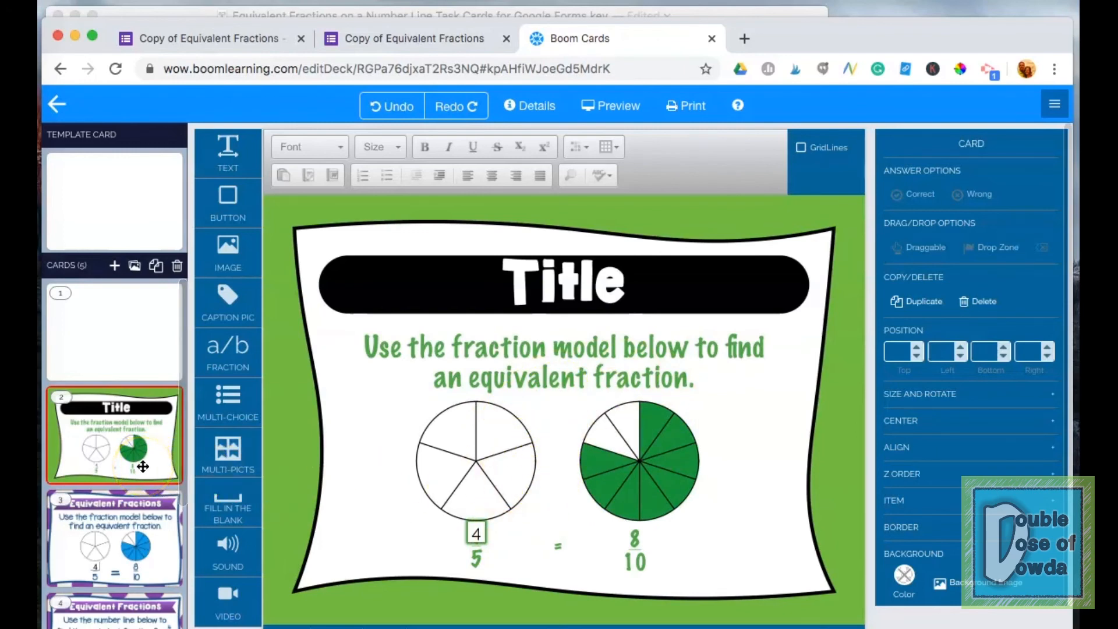
pyautogui.scroll(-5, 142, 467)
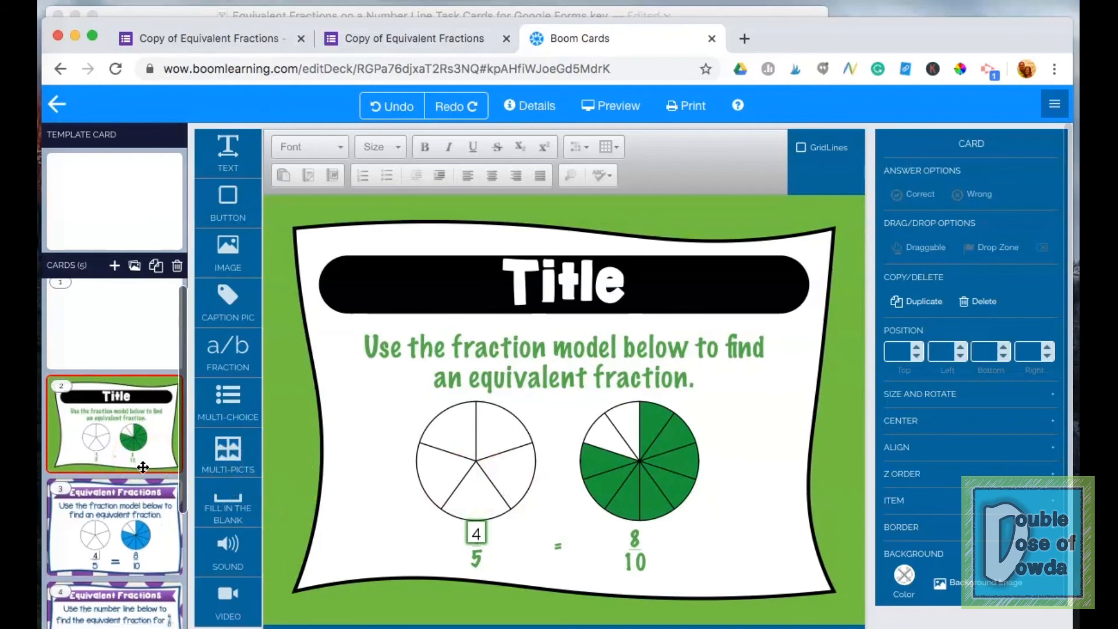